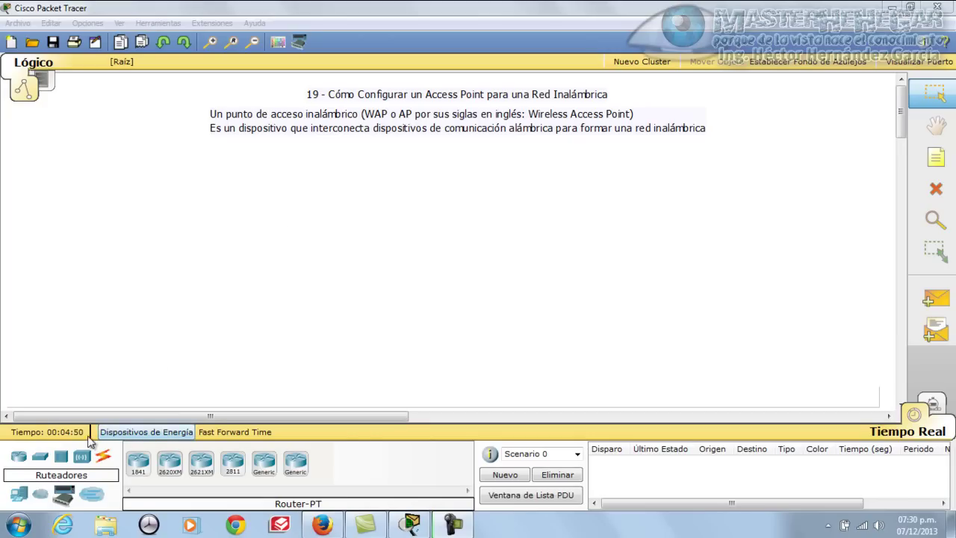
Place a generic AccessPoint-PT in the workspace, centred just below the introductory text.
left_click(82, 459)
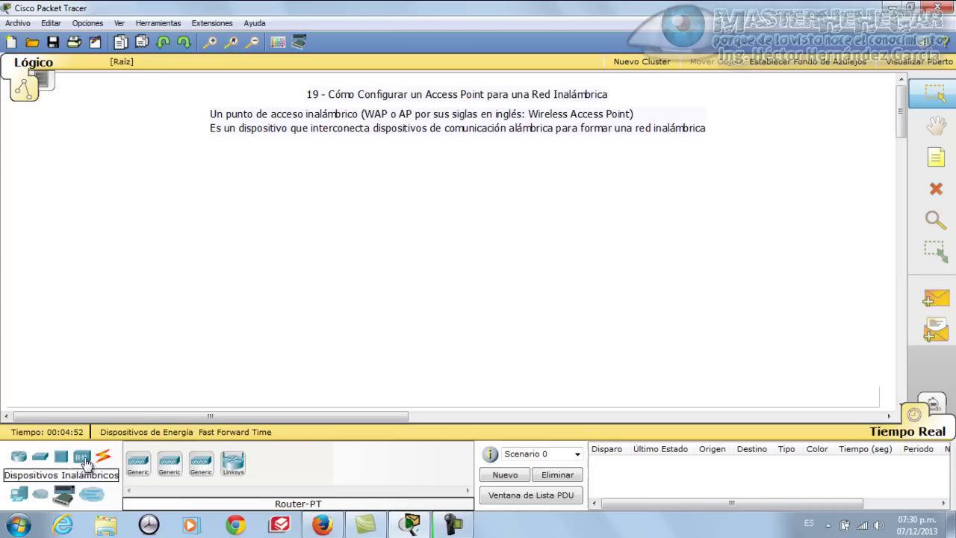
left_click(139, 464)
left_click(391, 242)
left_click_drag(409, 251, 433, 185)
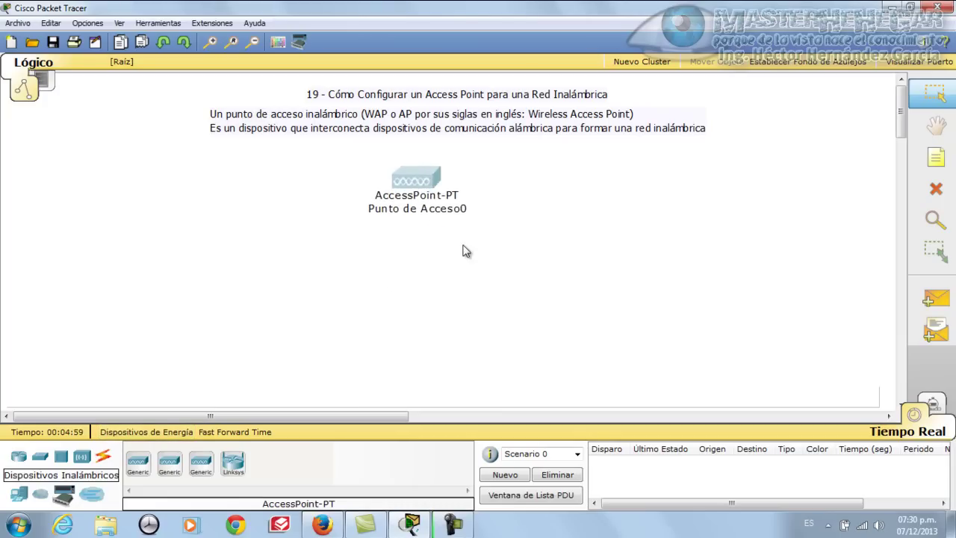
Replace the access point's network module with the PT-REPEATER-NM-1CGE Gigabit Ethernet module.
left_click(421, 183)
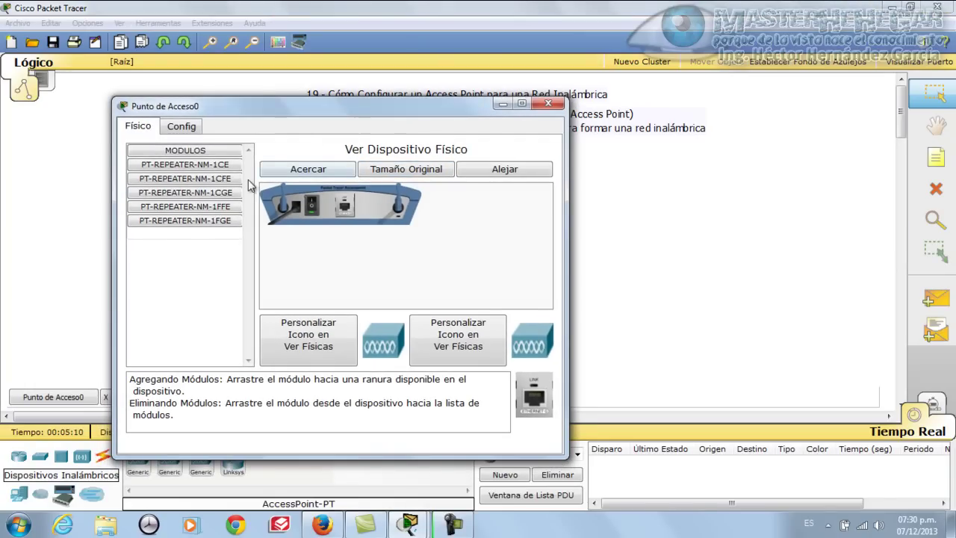
left_click(311, 207)
left_click_drag(226, 200, 183, 228)
mouse_move(339, 206)
left_mouse_down()
mouse_move(356, 211)
mouse_move(170, 183)
mouse_move(345, 208)
left_mouse_up()
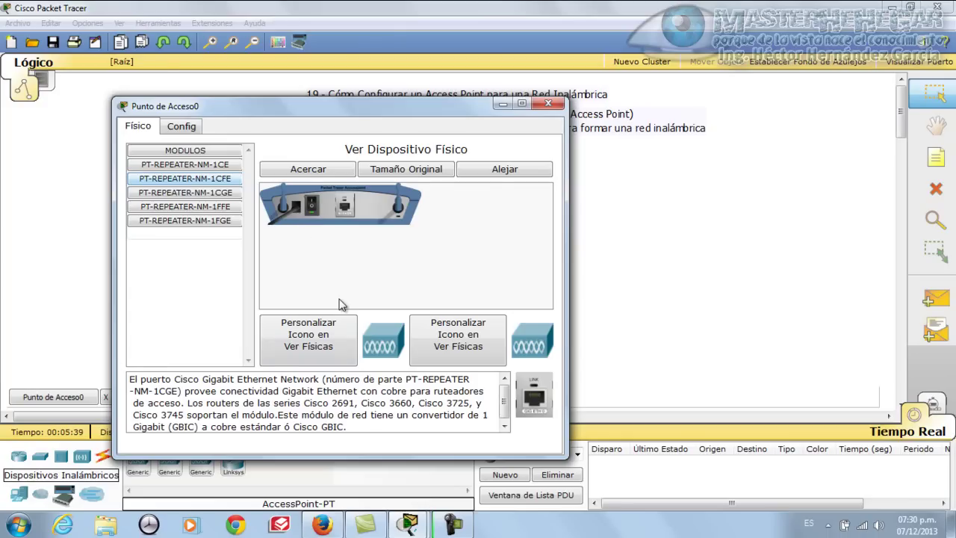
Set the access point's display name to ISC-701-702.
left_click(181, 127)
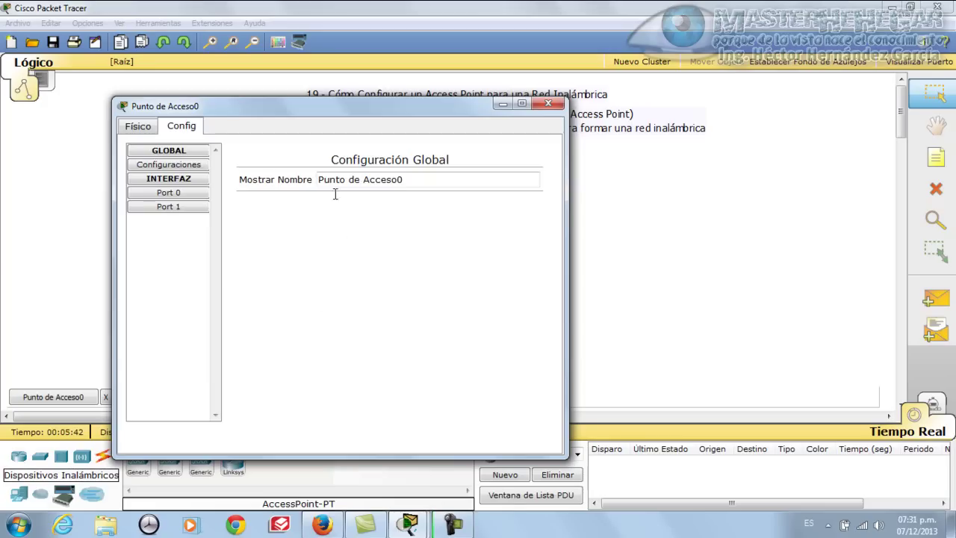
left_click_drag(442, 179, 260, 177)
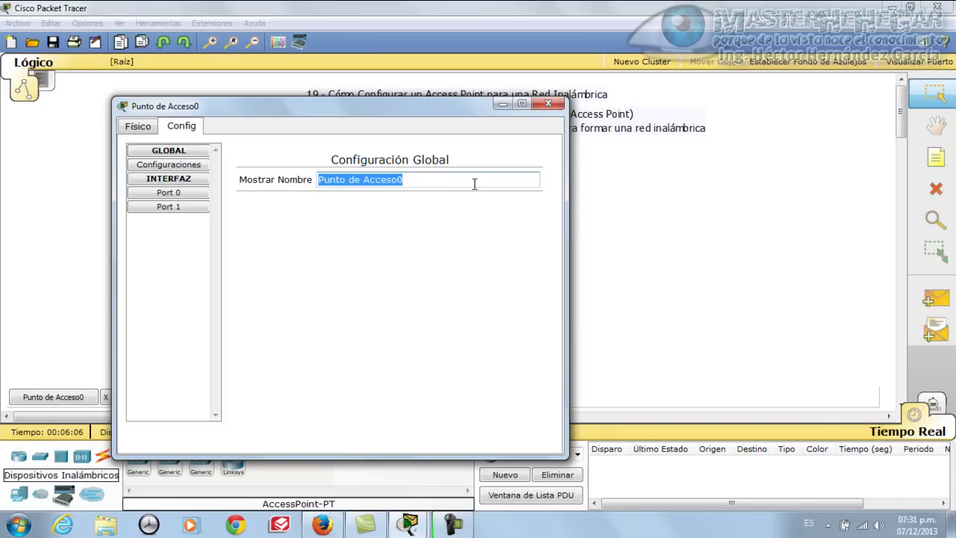
key("BackSpace")
type("ISC-701-702")
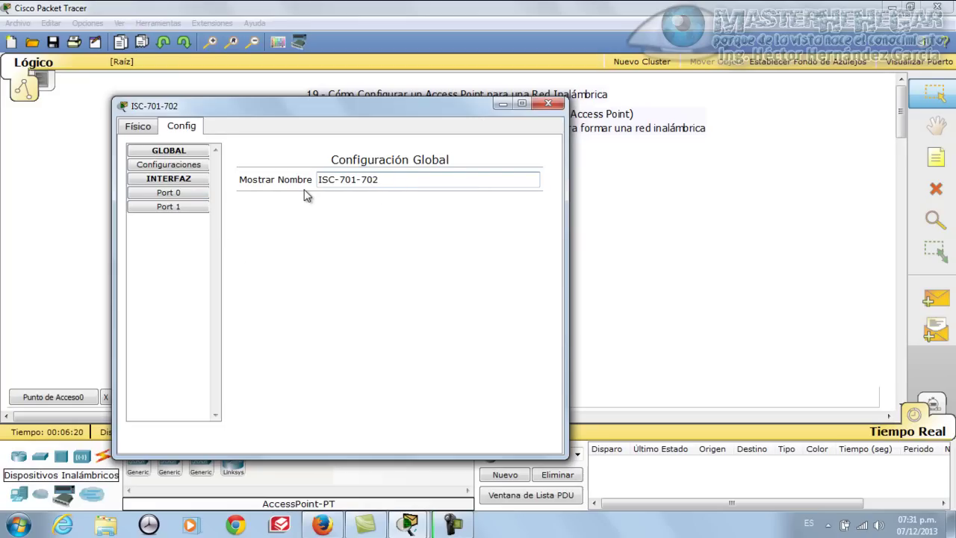
Enable the Estado de Puerto option for both bandwidth and duplex on the access point's Port 0.
left_click_drag(375, 107, 411, 109)
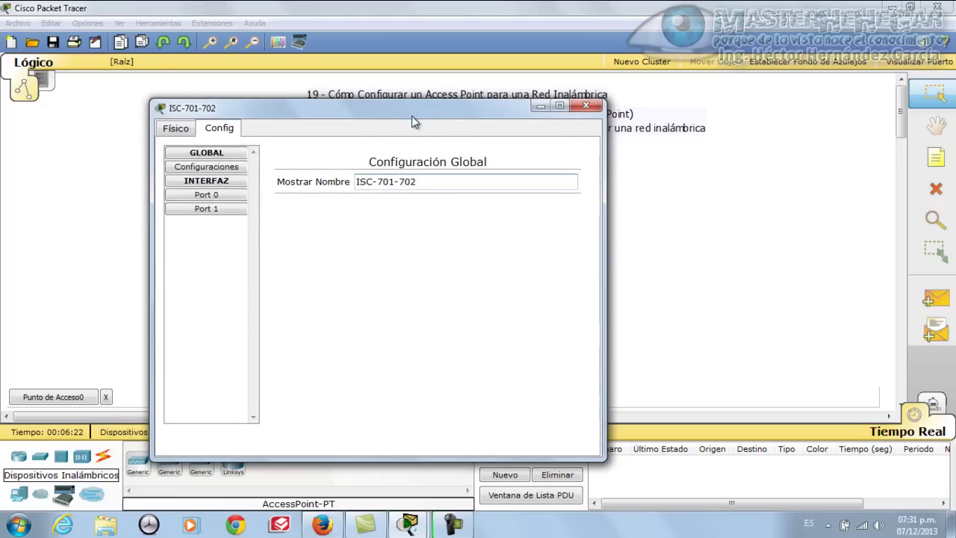
left_click(216, 196)
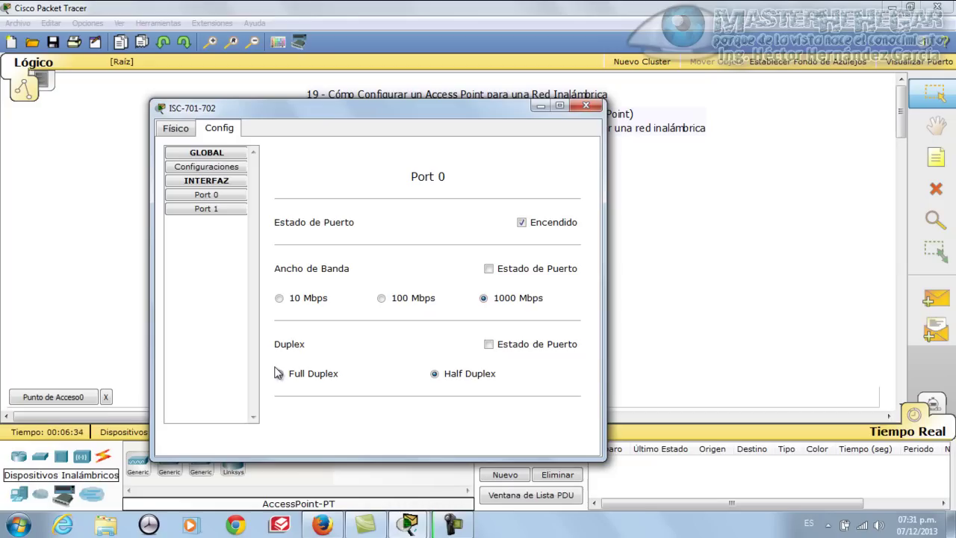
left_click(499, 269)
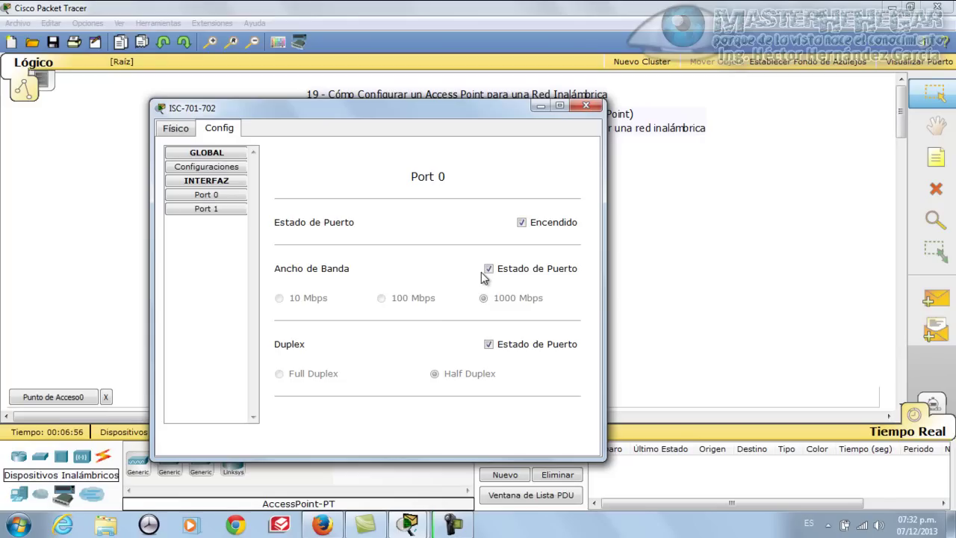
Set the SSID of the access point's Port 1 to ISC-701-702 and close its configuration.
left_click(206, 209)
left_click_drag(418, 100, 525, 108)
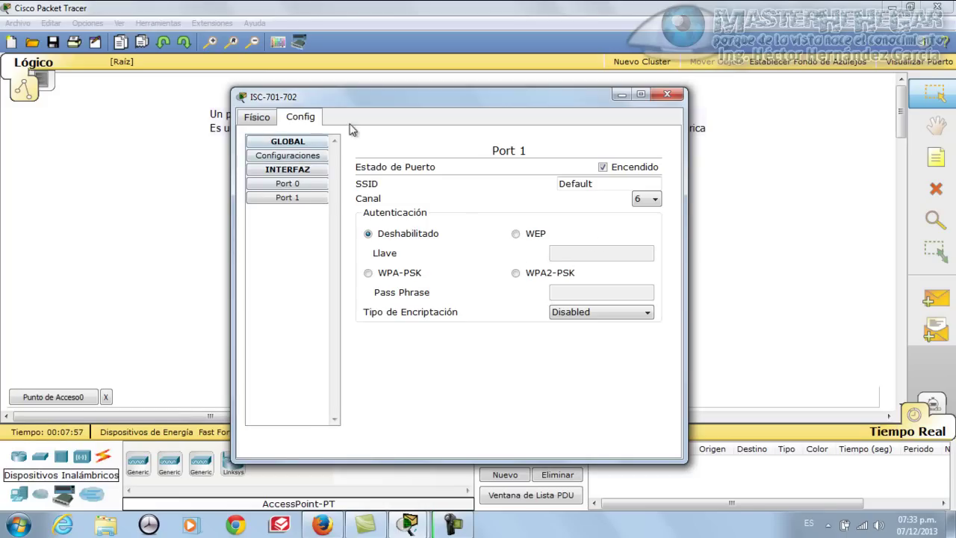
left_click_drag(365, 98, 363, 117)
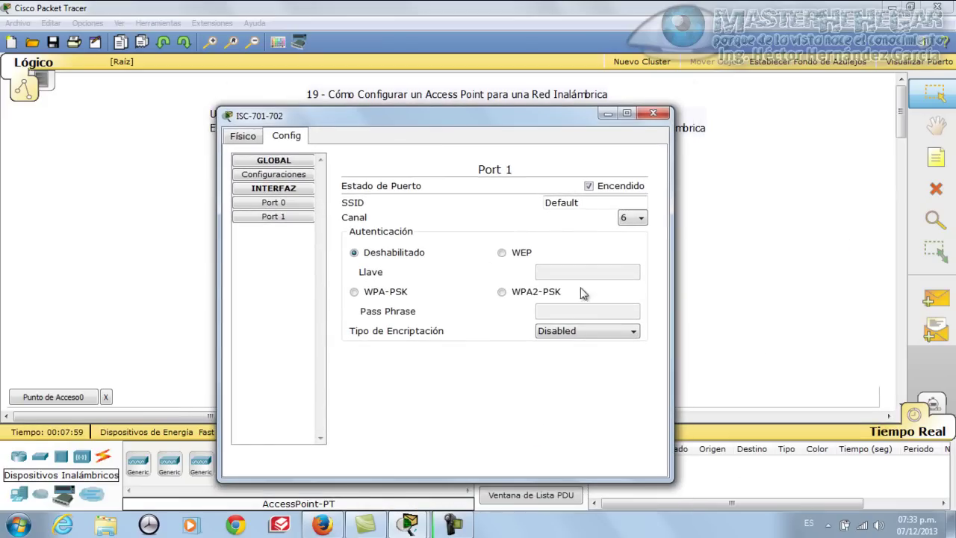
left_click_drag(602, 204, 498, 204)
key("BackSpace")
type("ISC-")
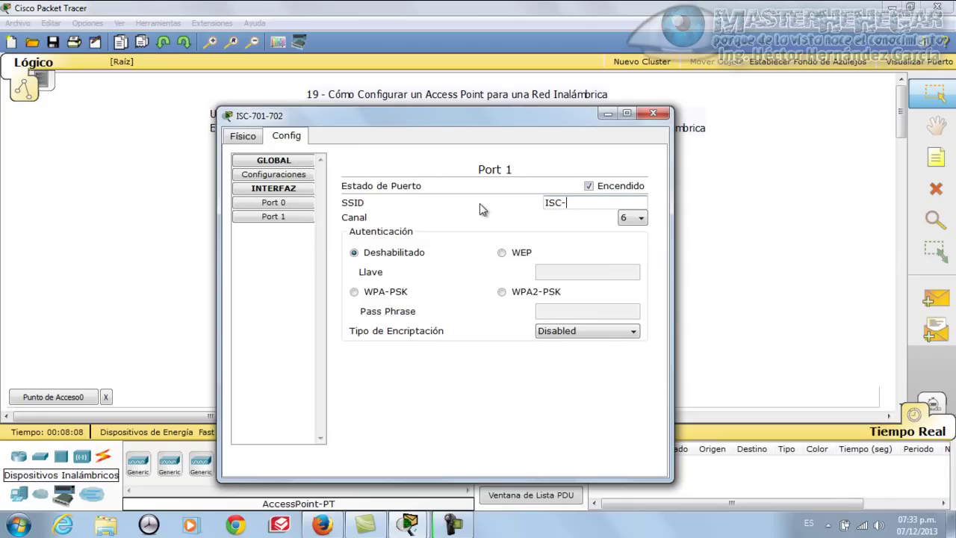
type("701-702")
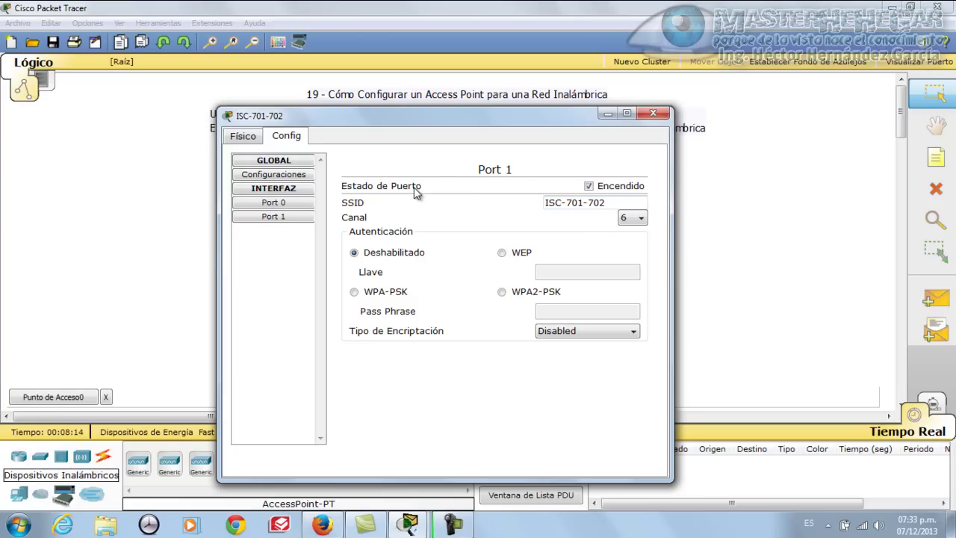
left_click(653, 114)
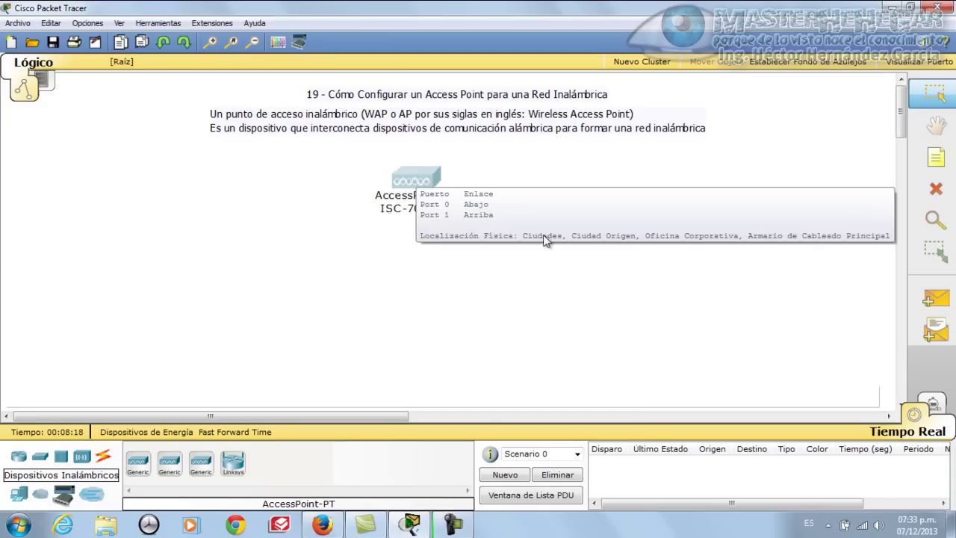
Place two generic PCs and one generic laptop in a row beneath the access point.
left_click(18, 495)
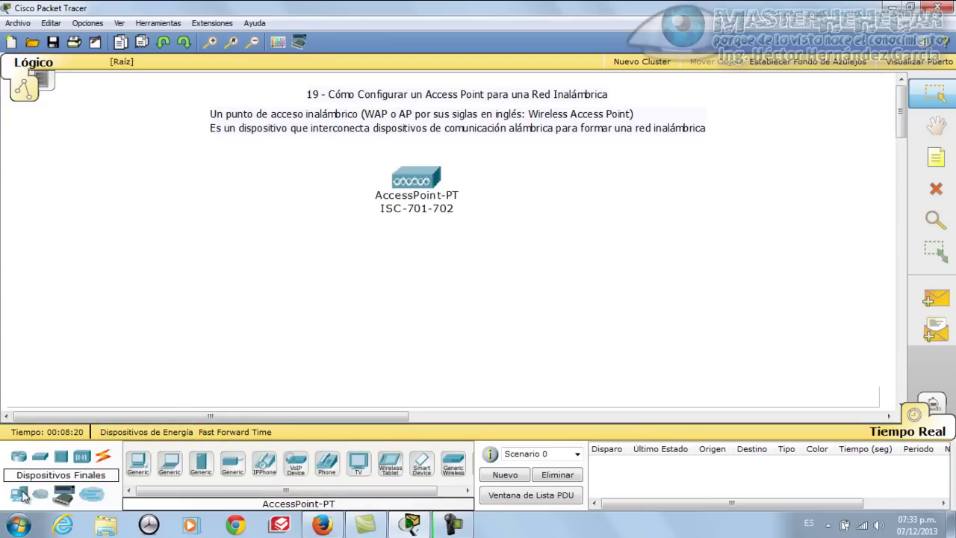
left_click(137, 467)
left_click(209, 348)
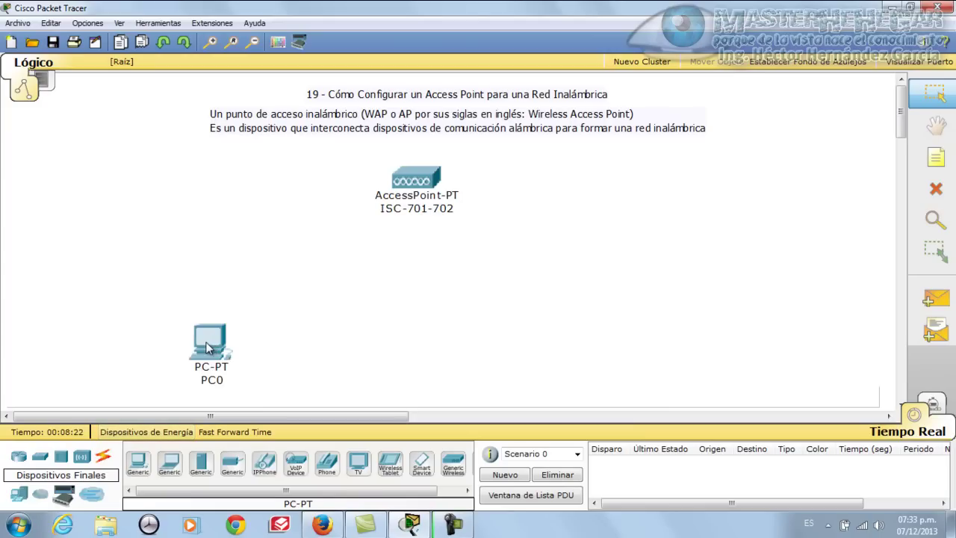
left_click_drag(209, 348, 202, 304)
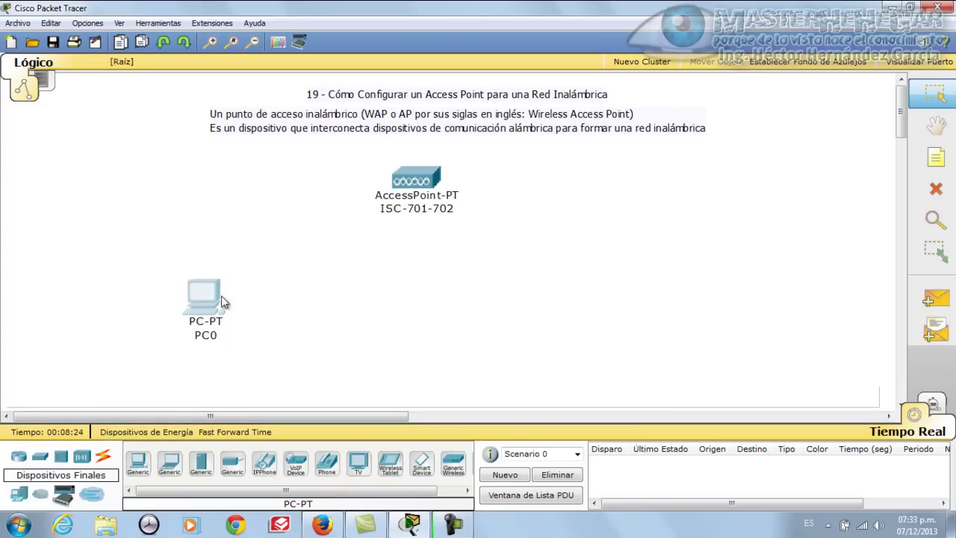
left_click(144, 465)
left_click(352, 314)
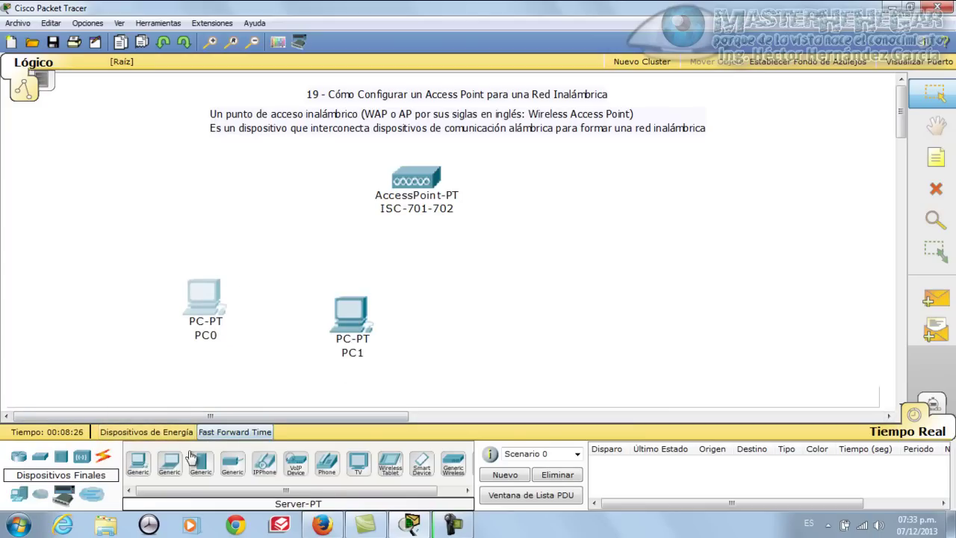
left_click(169, 465)
left_click(547, 312)
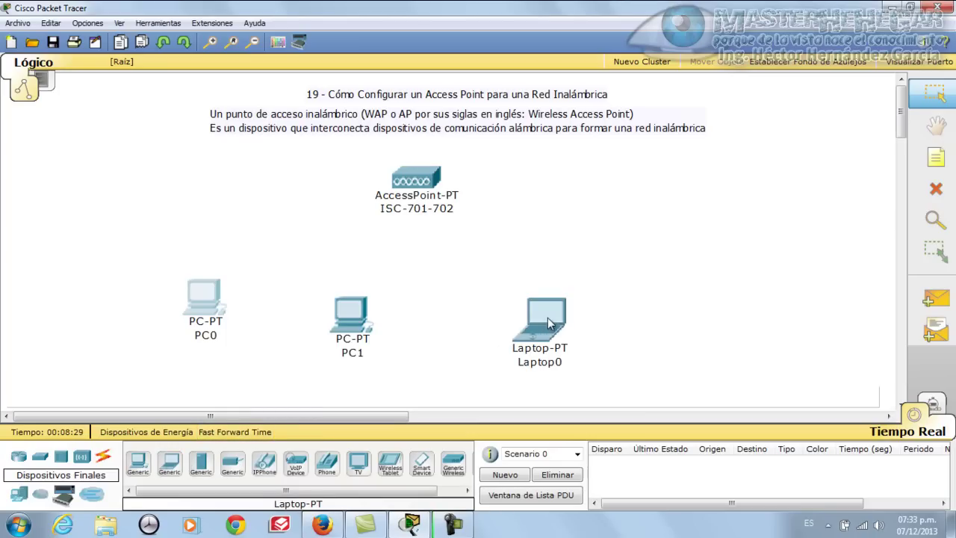
Replace PC0's wired network module with a Linksys-WMP300N wireless card, powering the PC off for the swap and on again.
left_click(224, 299)
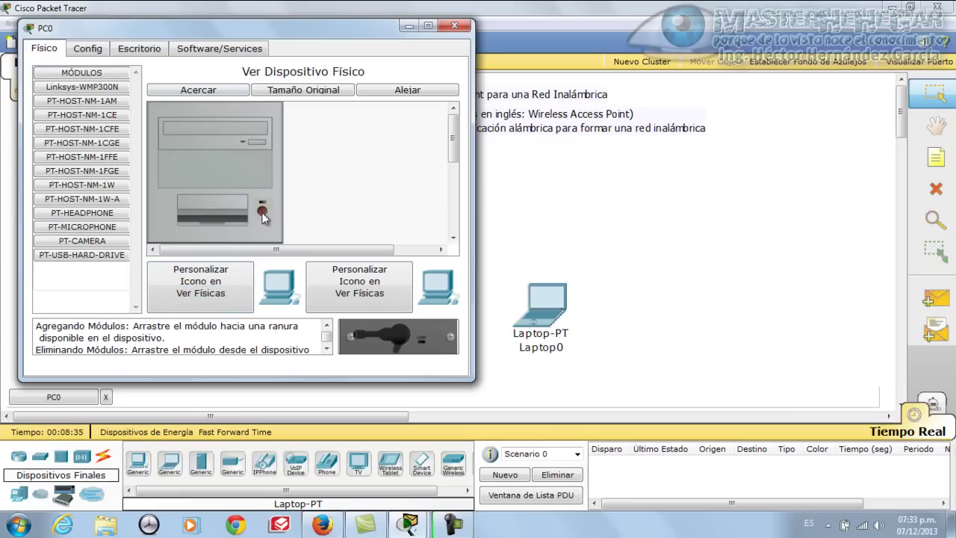
left_click_drag(452, 142, 455, 225)
left_click_drag(208, 203, 82, 288)
left_click_drag(396, 336, 213, 200)
scroll(278, 204, "up", 5)
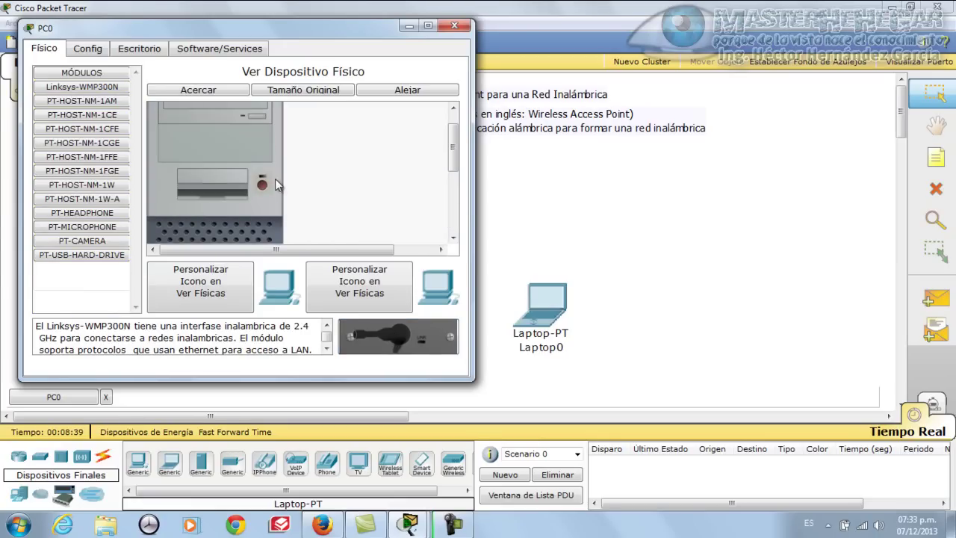
left_click(455, 29)
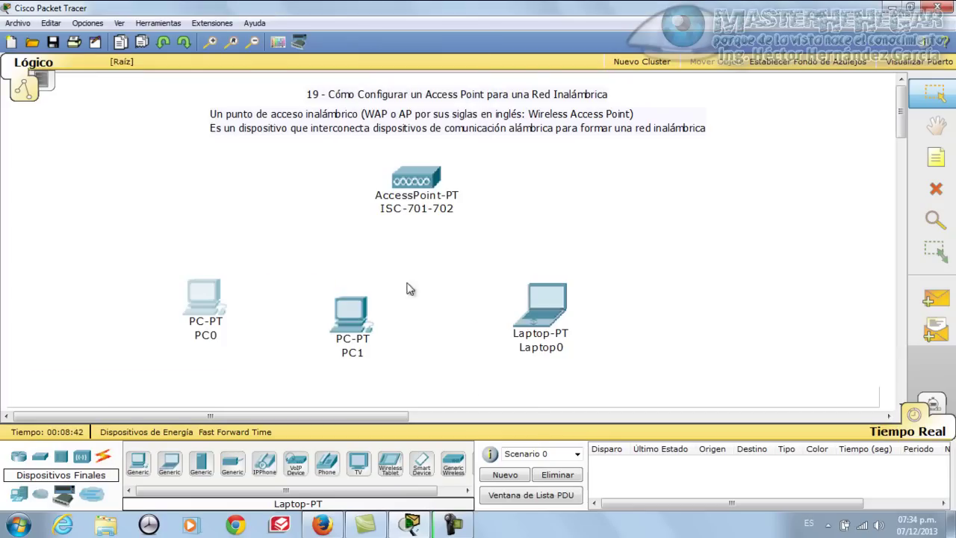
Fit PC1 with a Linksys-WMP300N wireless card in place of its wired module, cycling its power around the swap.
left_click(352, 317)
left_click(314, 265)
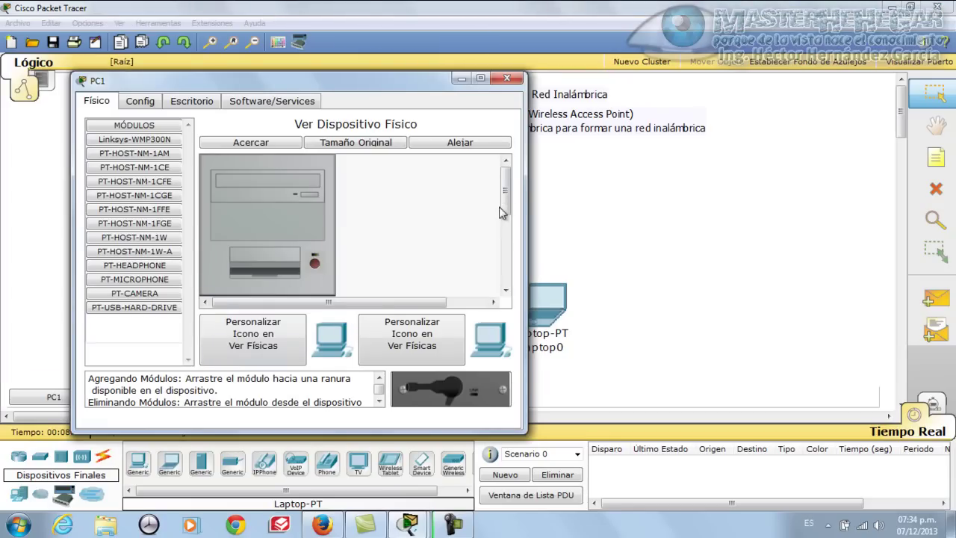
scroll(314, 269, "down", 5)
mouse_move(263, 254)
left_mouse_down()
mouse_move(438, 384)
mouse_move(298, 292)
mouse_move(437, 384)
mouse_move(463, 380)
mouse_move(418, 329)
mouse_move(269, 254)
left_mouse_up()
scroll(334, 240, "up", 5)
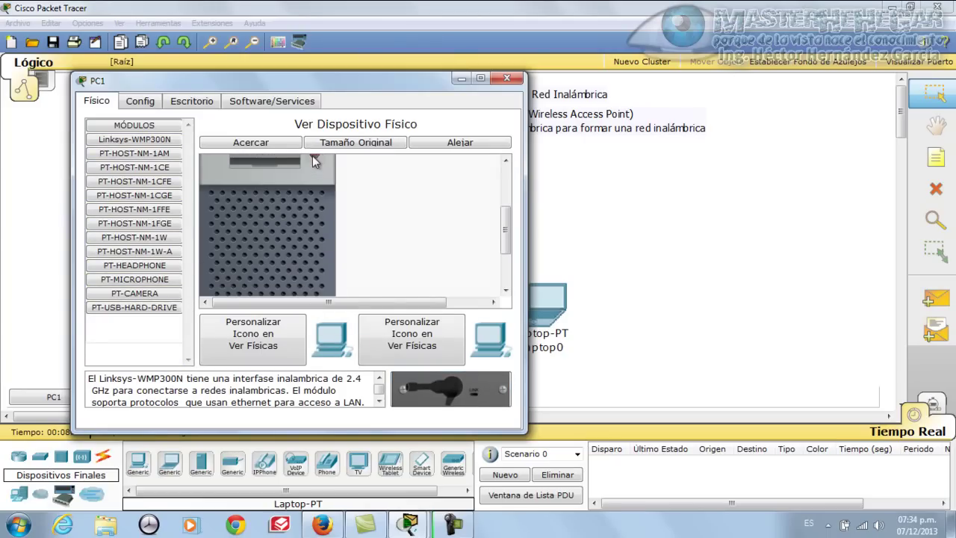
left_click_drag(506, 224, 506, 188)
left_click(317, 249)
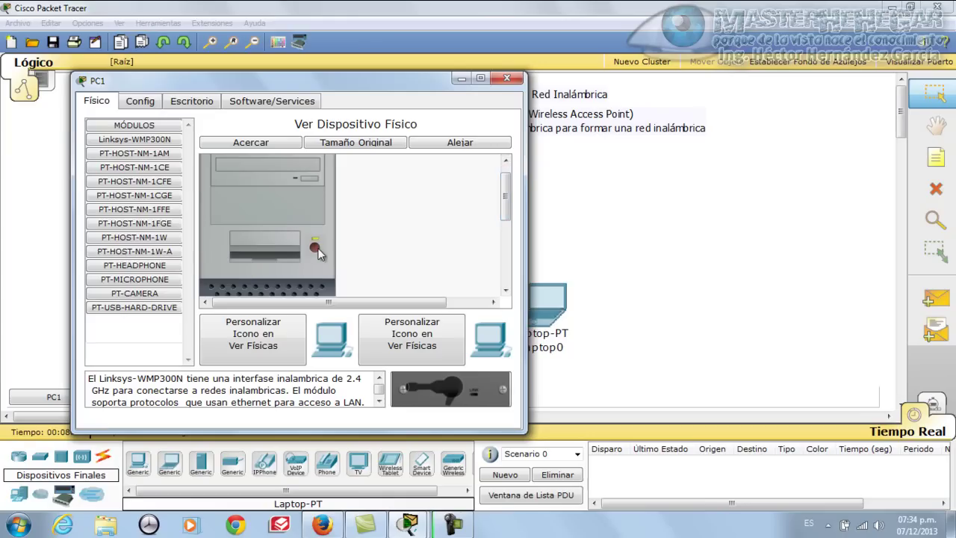
left_click(507, 78)
Swap Laptop0's wired network module for the Linksys-WPC300N wireless card and close the device window.
left_click(538, 318)
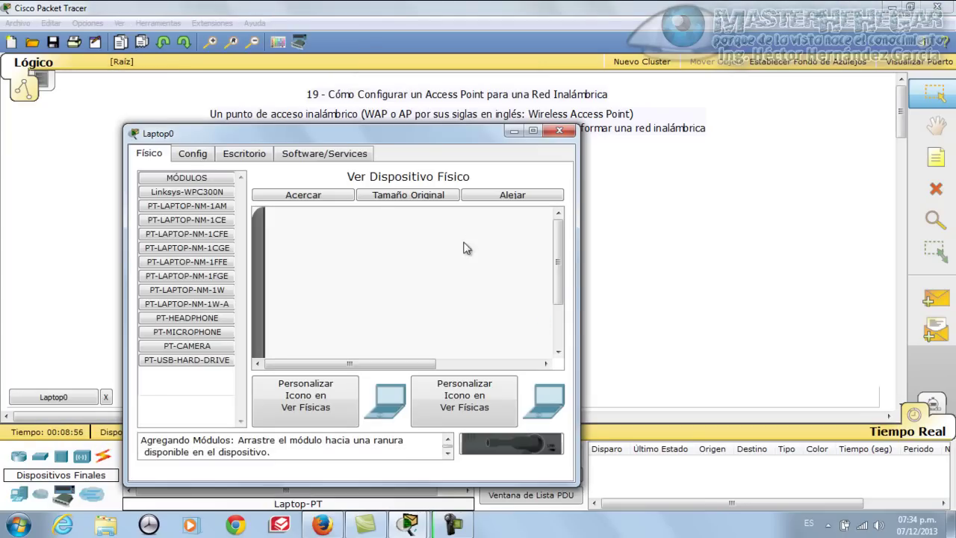
left_click_drag(564, 270, 564, 308)
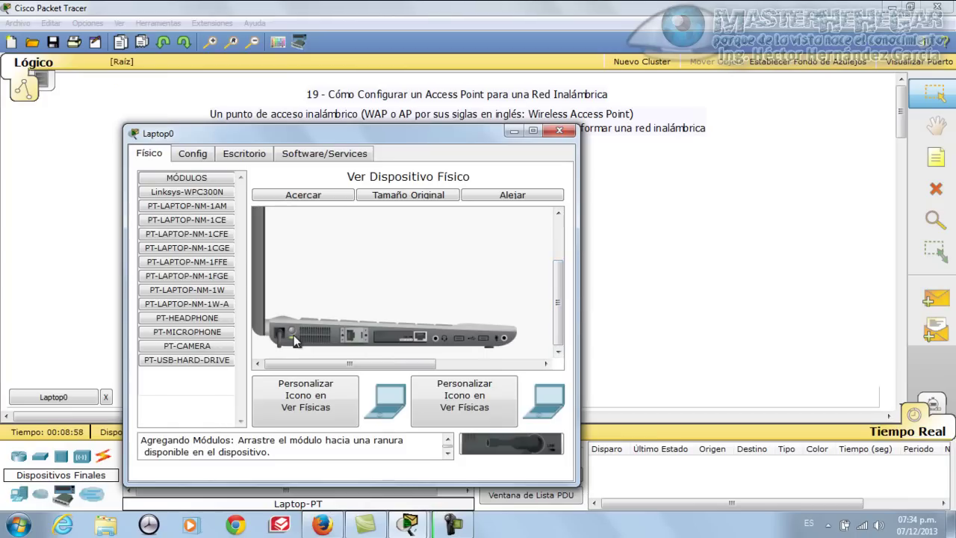
left_click_drag(393, 344, 421, 340)
left_click_drag(512, 441, 394, 341)
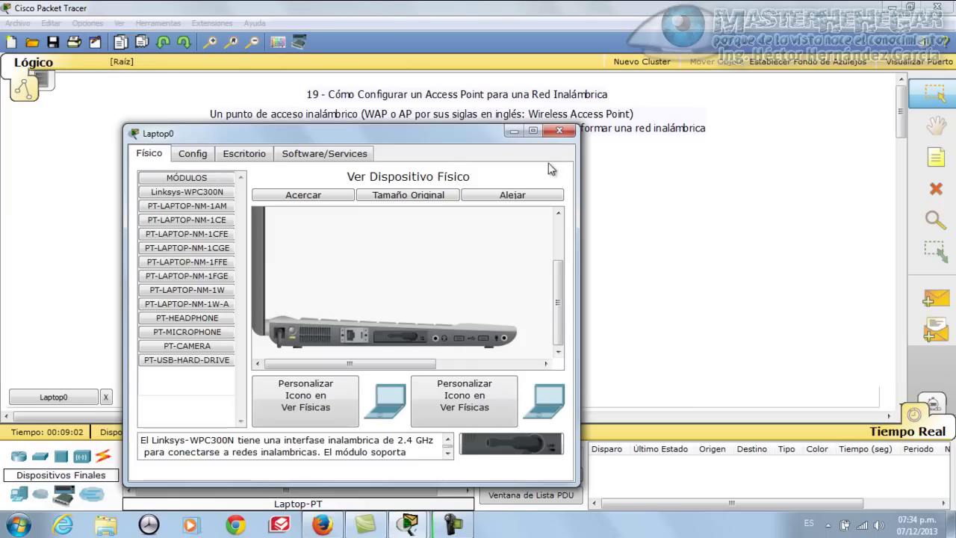
left_click(559, 130)
Shift PC1 and the laptop to the right to space the three end devices more evenly.
left_click_drag(352, 321, 395, 317)
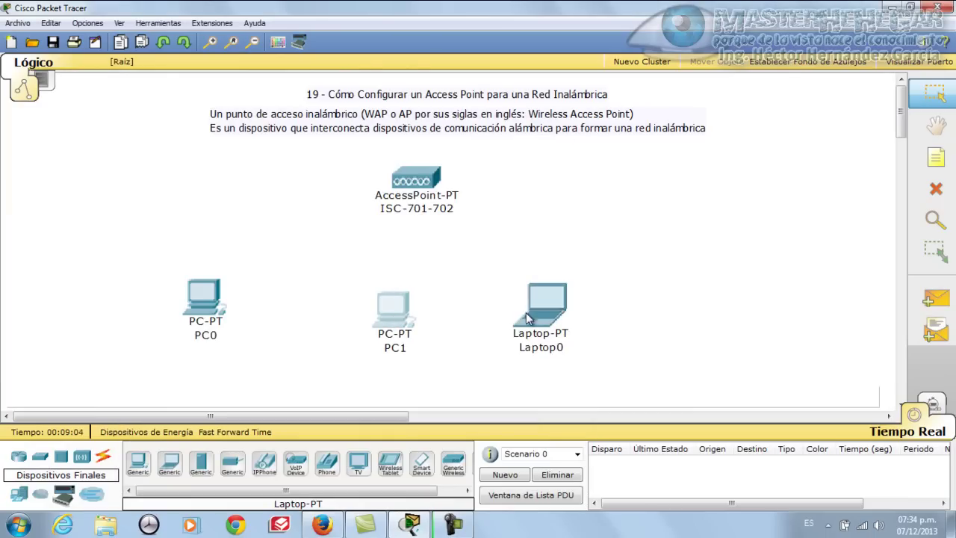
left_click_drag(559, 315, 569, 311)
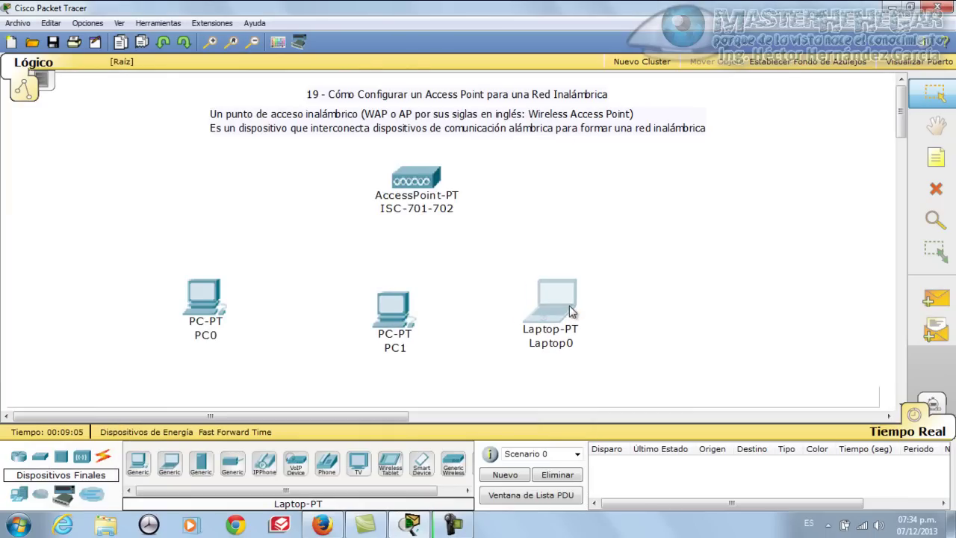
left_click(253, 42)
left_click(252, 42)
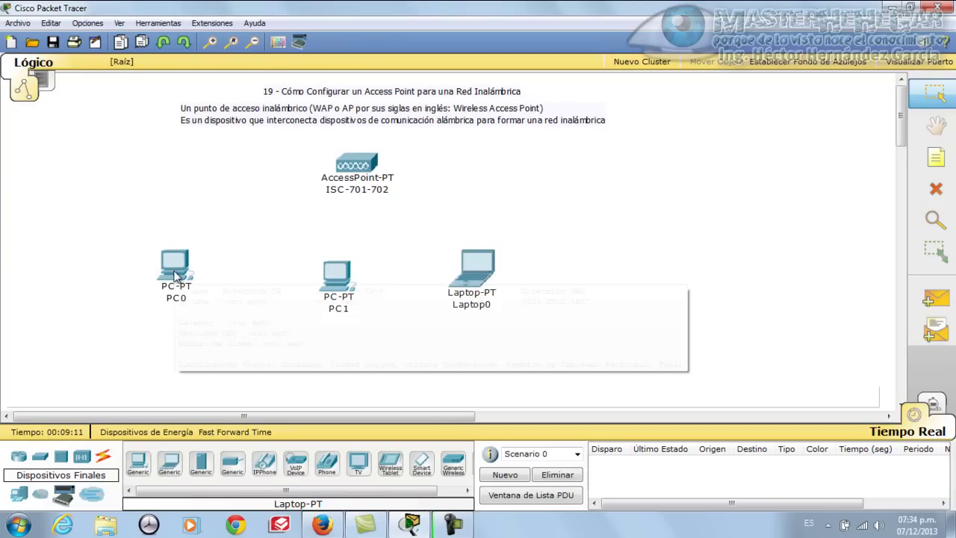
Rename the two PCs and the laptop with a different first name each, and move the laptop slightly down and right.
left_click(174, 297)
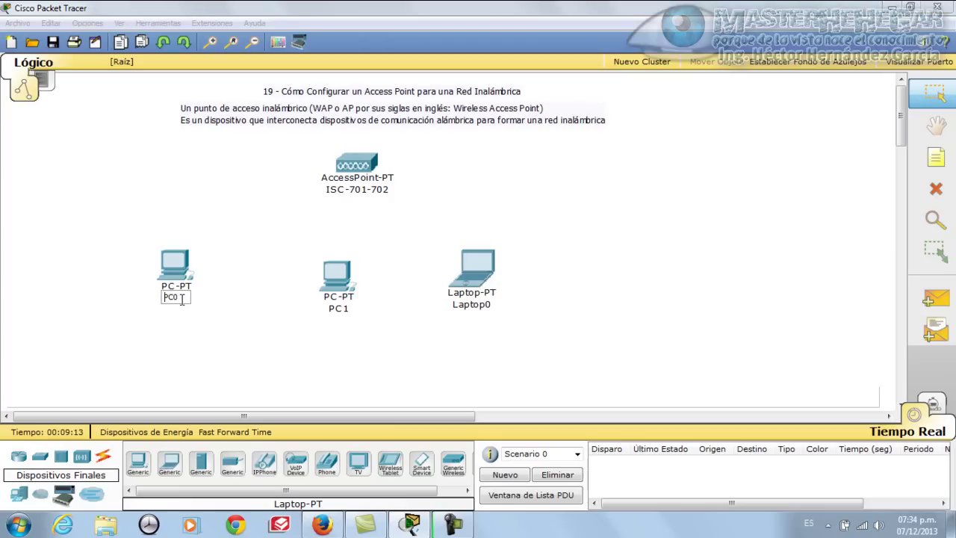
type("Petra")
left_click(345, 308)
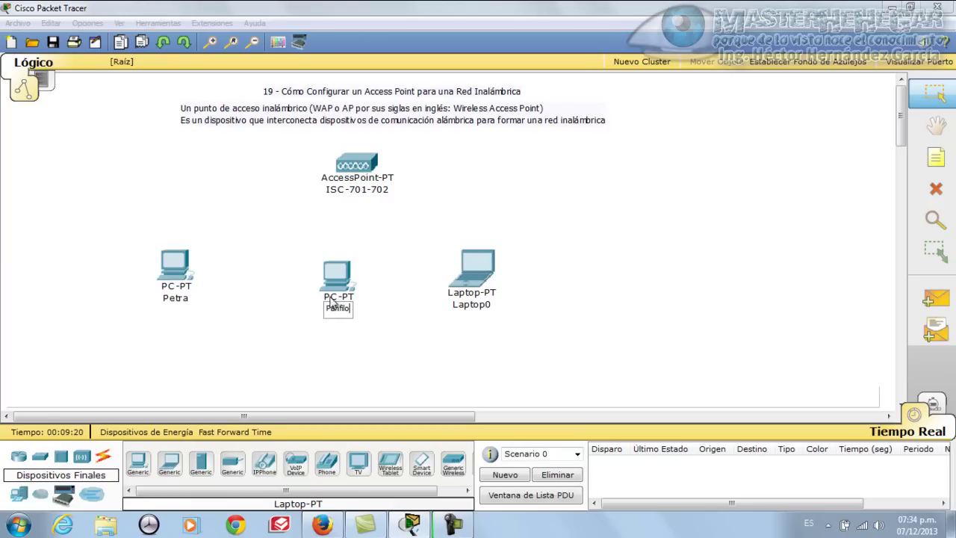
left_click(471, 304)
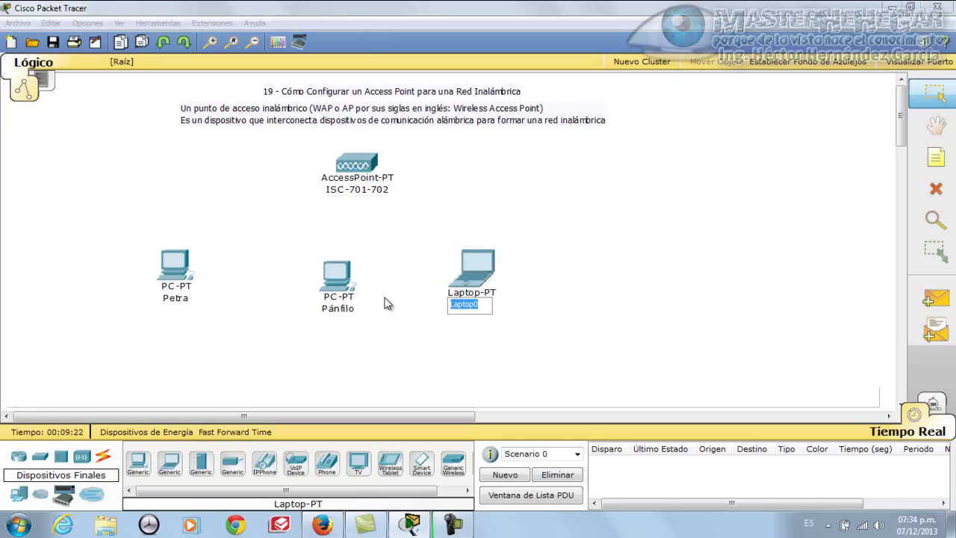
type("Pancracia")
left_click(584, 304)
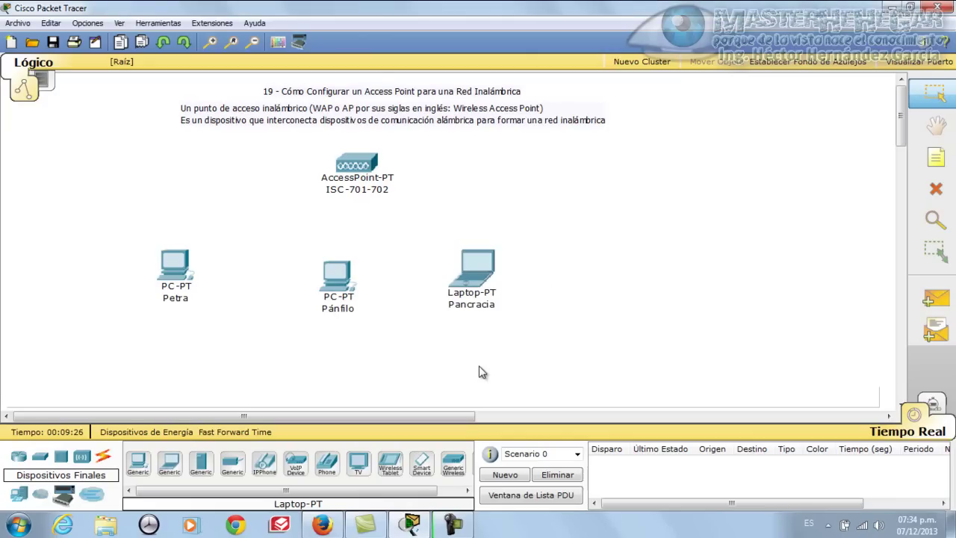
left_click_drag(518, 286, 534, 298)
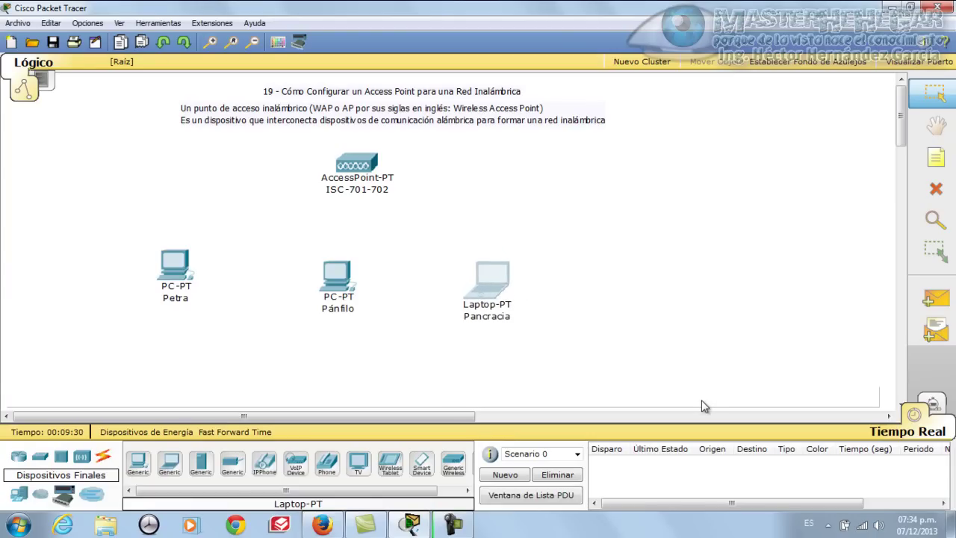
Connect the leftmost PC to the ISC-701-702 wireless network through its PC wireless utility.
left_click(187, 290)
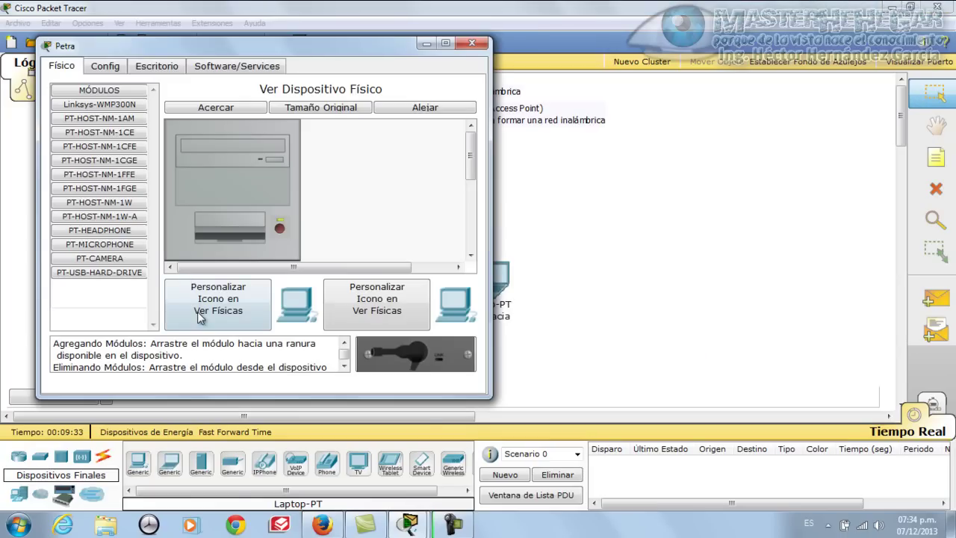
left_click(161, 68)
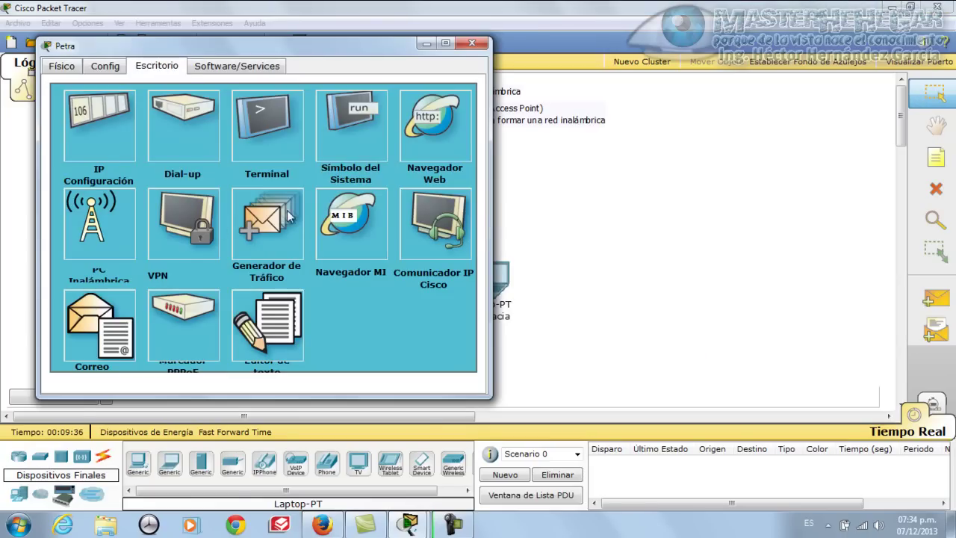
left_click_drag(251, 49, 589, 109)
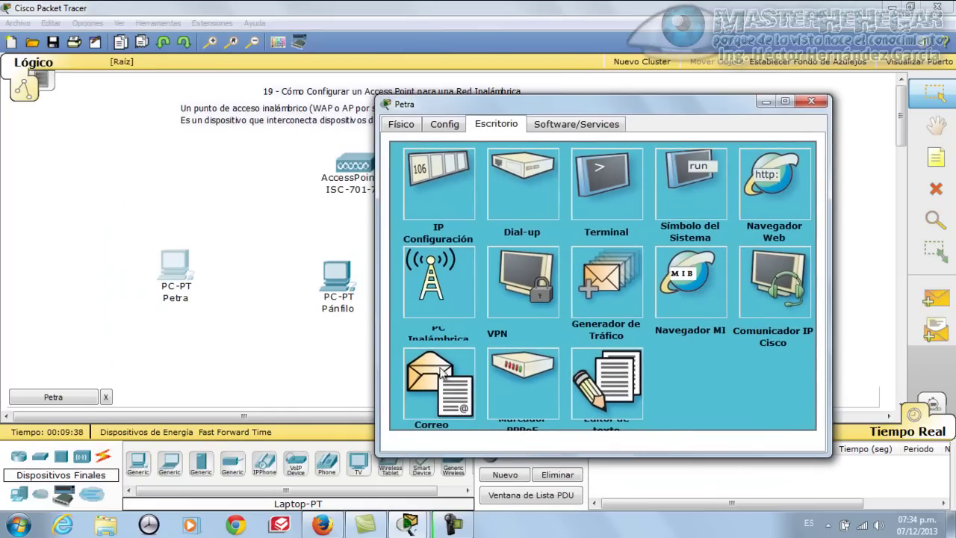
left_click(441, 279)
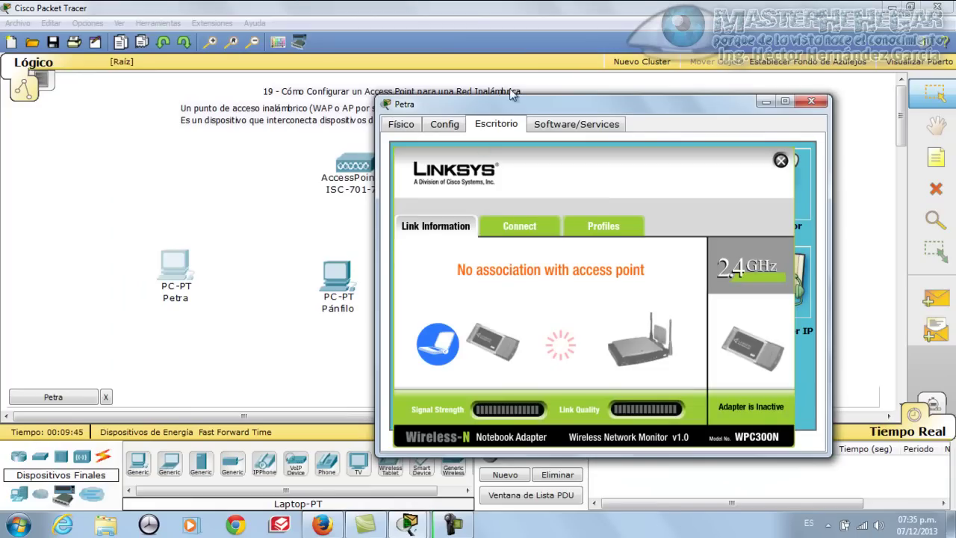
left_click_drag(520, 107, 447, 90)
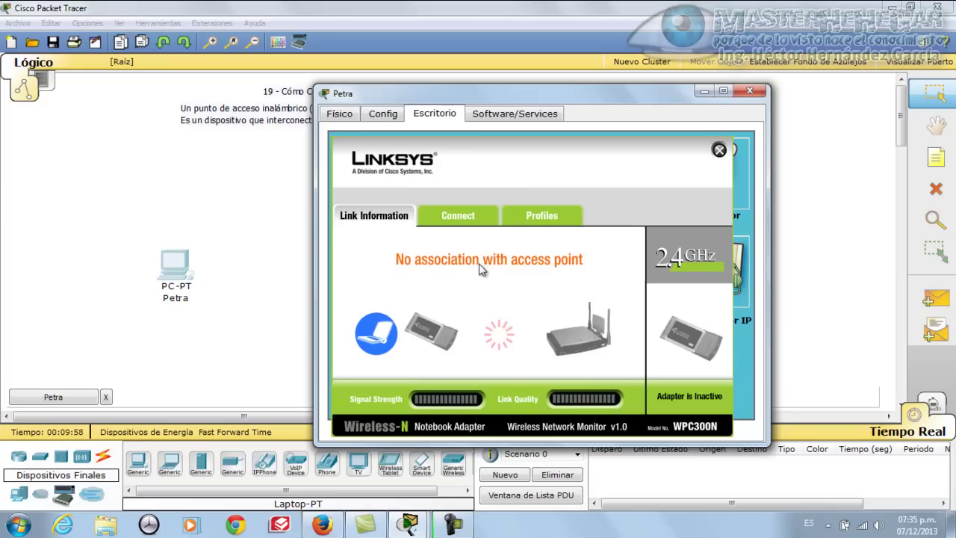
left_click(451, 218)
left_click_drag(455, 94, 378, 80)
left_click(319, 288)
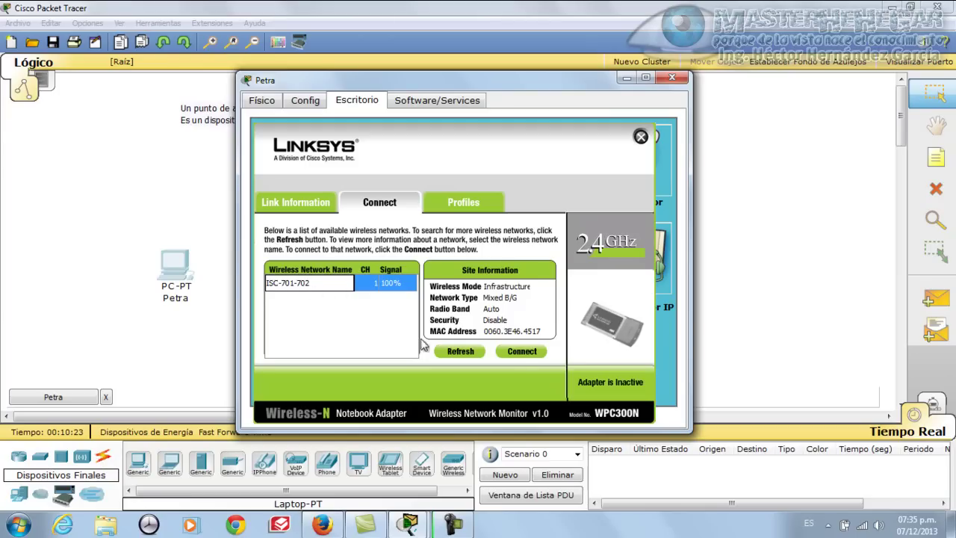
left_click(519, 356)
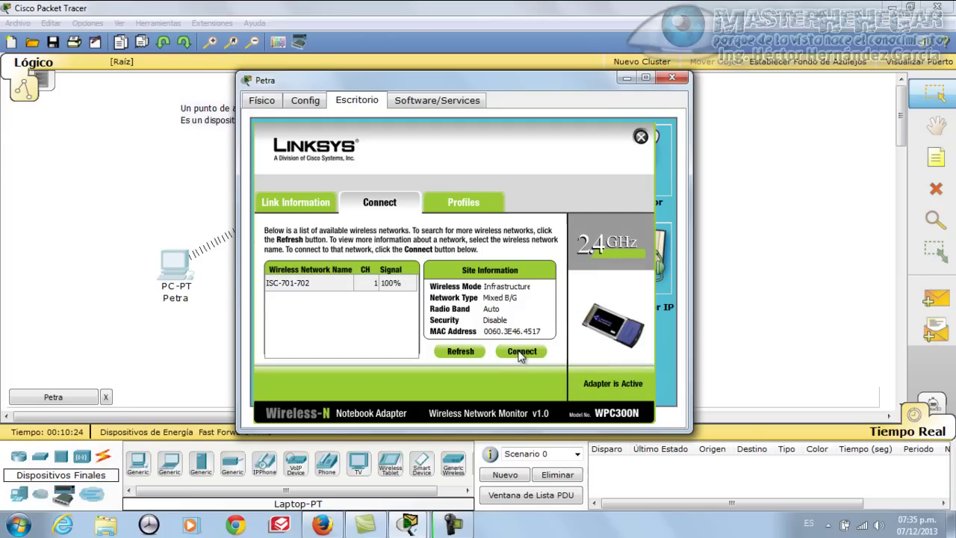
left_click_drag(379, 83, 412, 87)
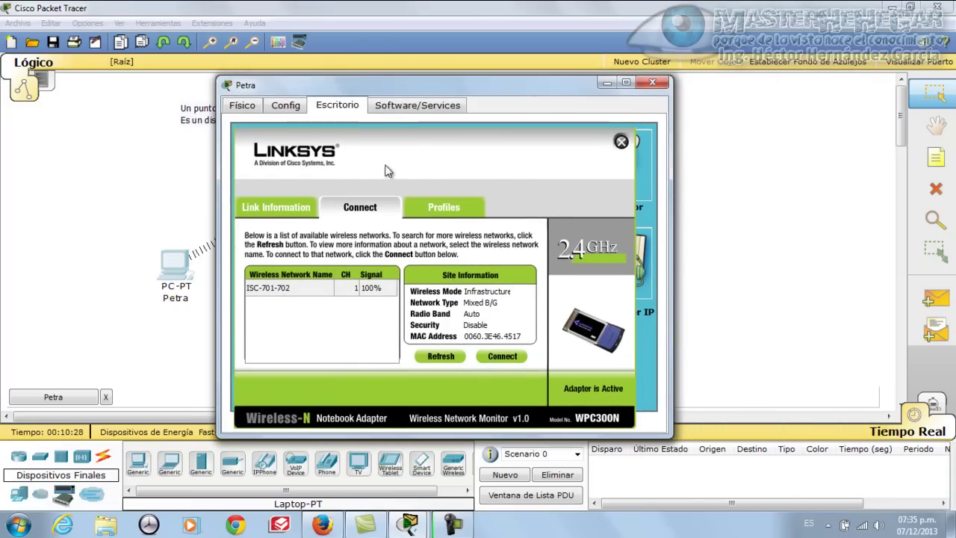
Check the leftmost PC's link information and its physical device view, with the topology visible beside the window.
left_click(290, 209)
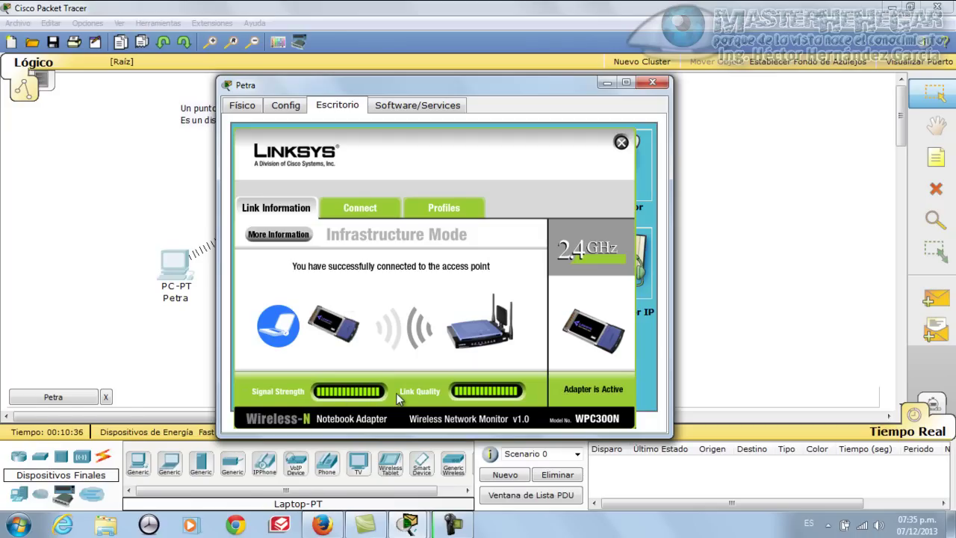
left_click_drag(404, 91, 455, 109)
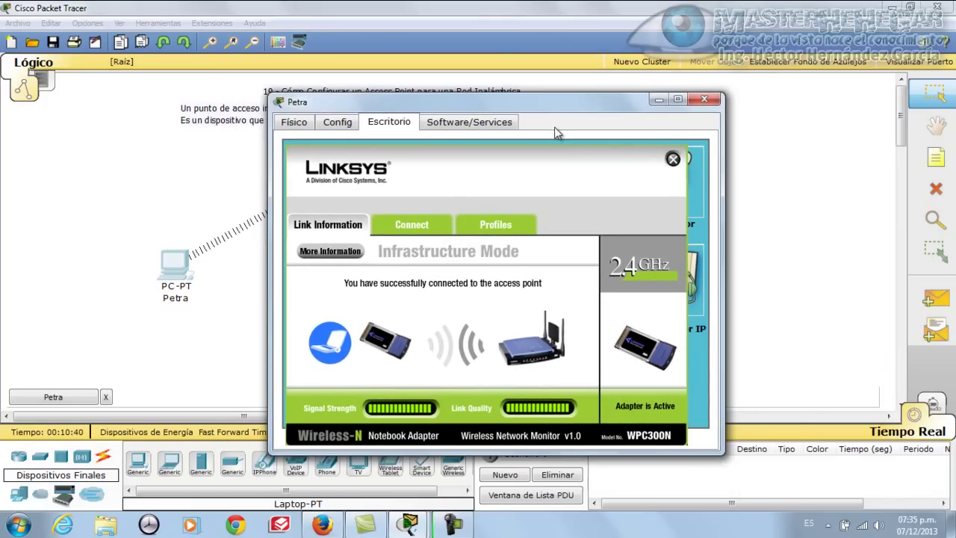
left_click(294, 122)
left_click_drag(445, 106, 612, 155)
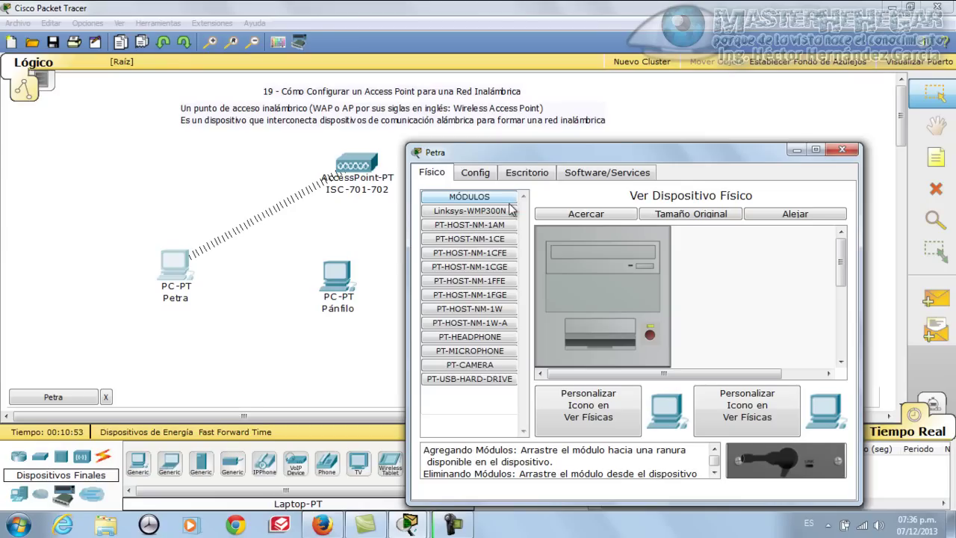
Switch the leftmost PC to static IP configuration with the address 192.168.0.2, and copy that address.
left_click(544, 173)
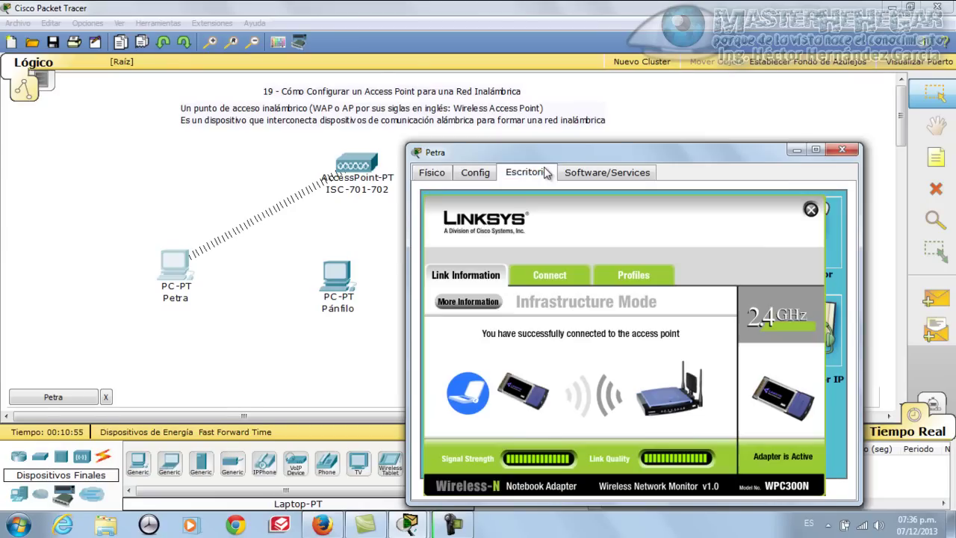
left_click(810, 210)
left_click(463, 247)
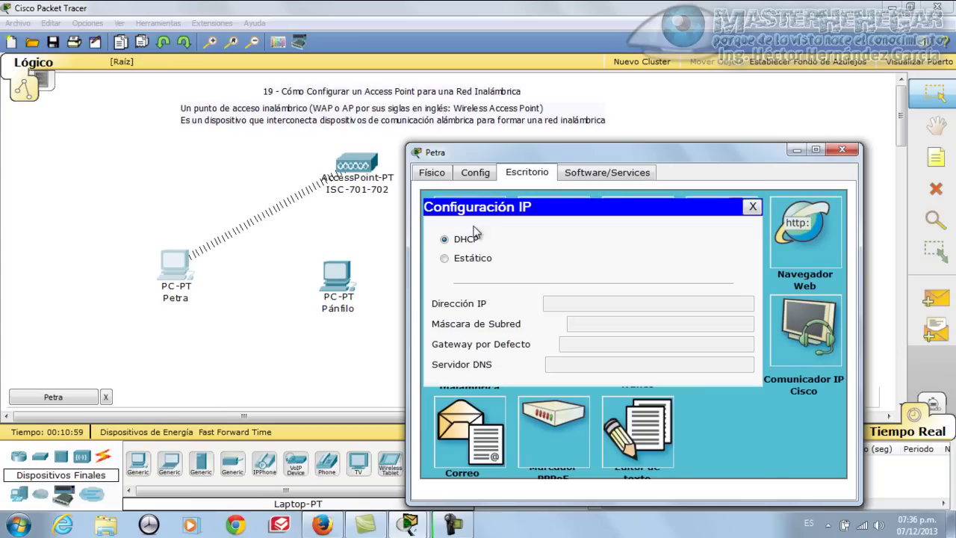
left_click(450, 258)
left_click(572, 305)
type("192")
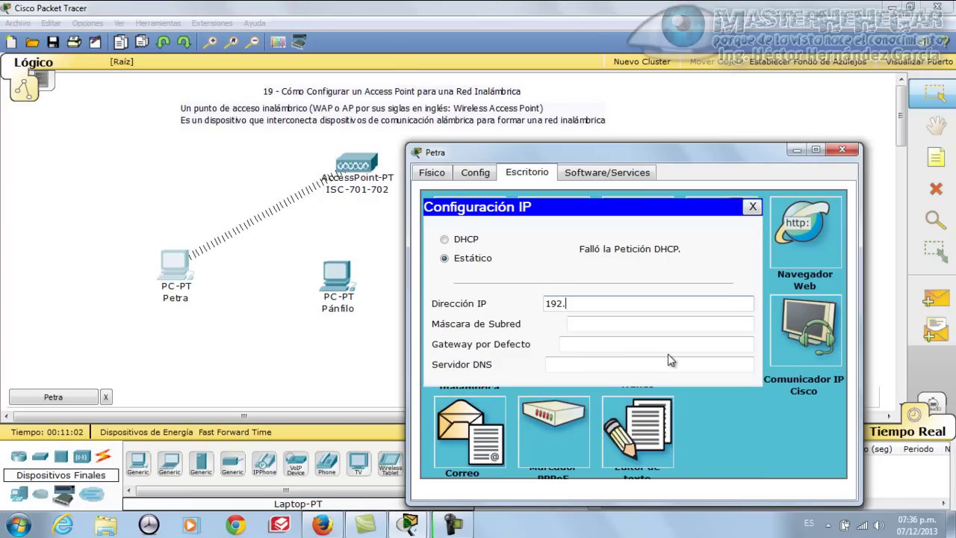
type(".168.0.2")
key("ctrl+a")
key("ctrl+c")
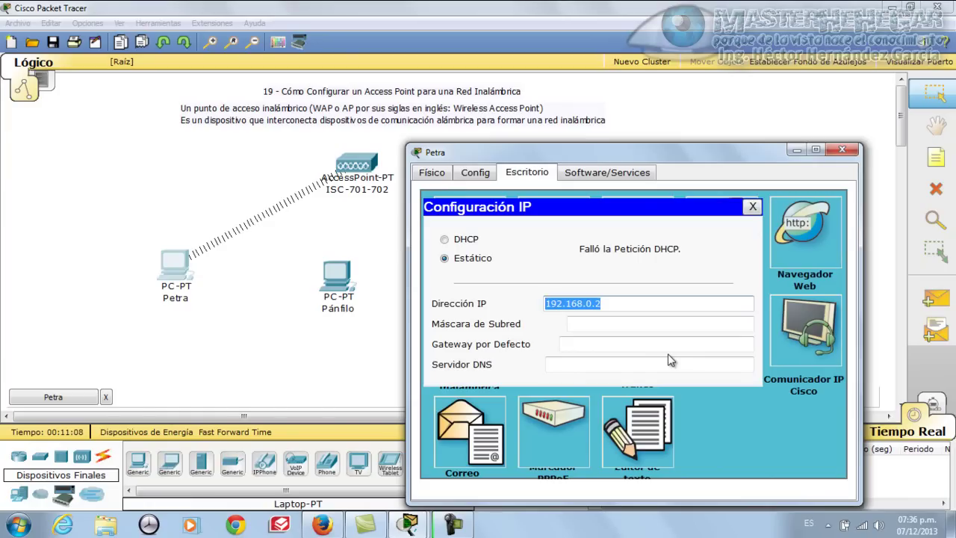
Complete the leftmost PC's IP configuration with the default subnet mask 255.255.255.0 and gateway 192.168.0.1, and check its summary.
left_click(607, 329)
left_click(600, 347)
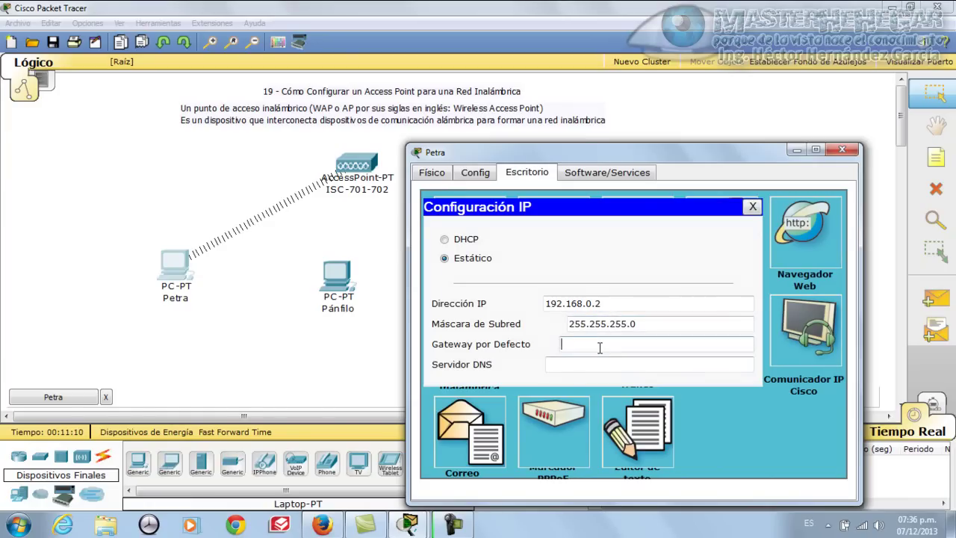
key("ctrl+v")
left_click(843, 153)
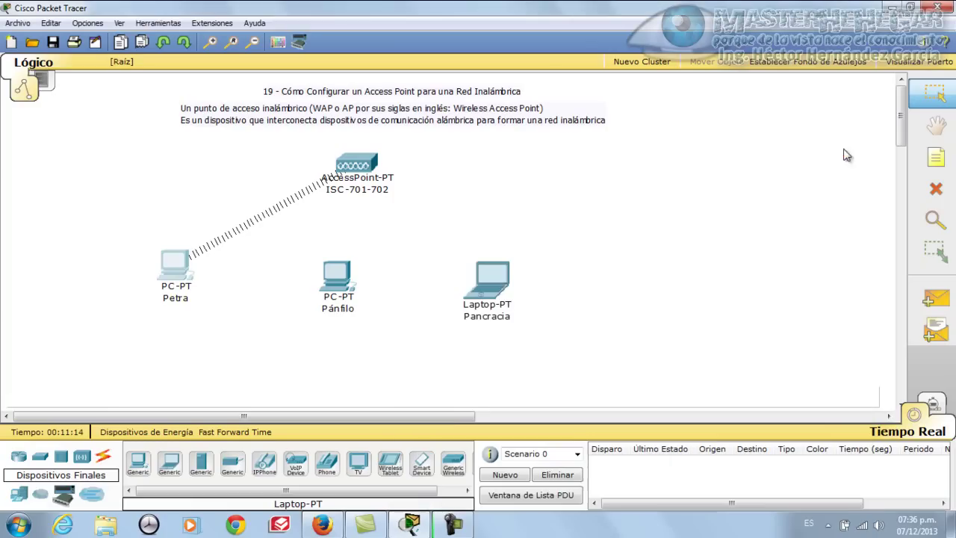
mouse_move(181, 272)
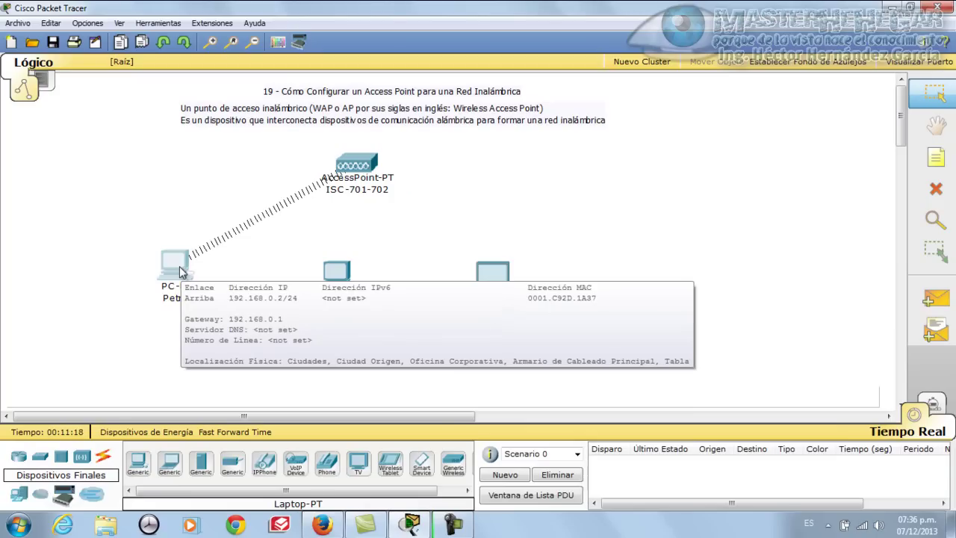
Connect the middle PC to the ISC-701-702 wireless network and move its window clear of the topology.
left_click(337, 272)
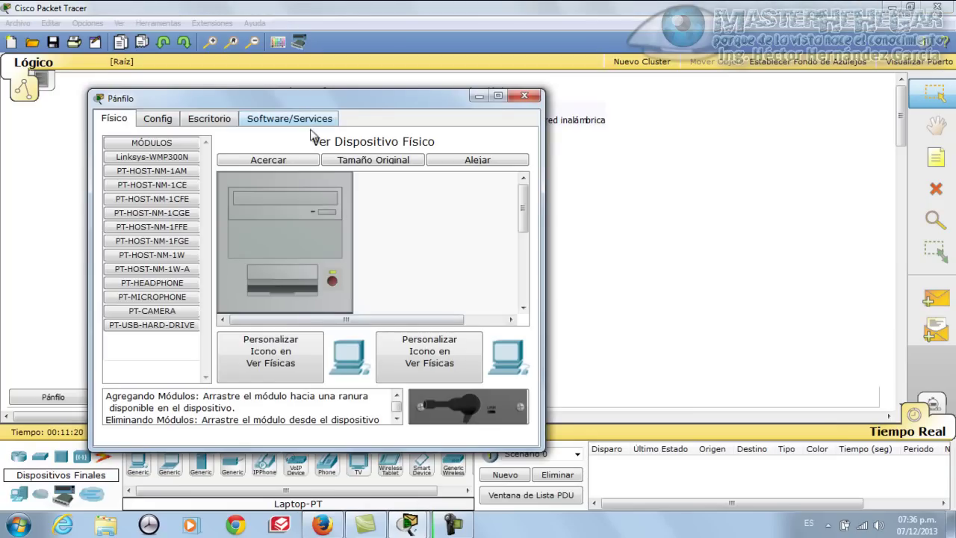
left_click(213, 118)
left_click(157, 280)
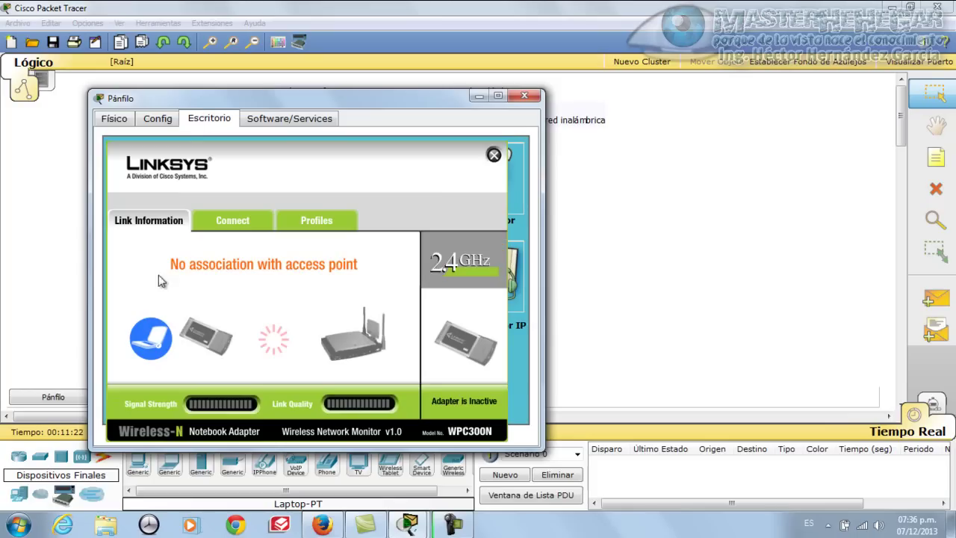
left_click(227, 223)
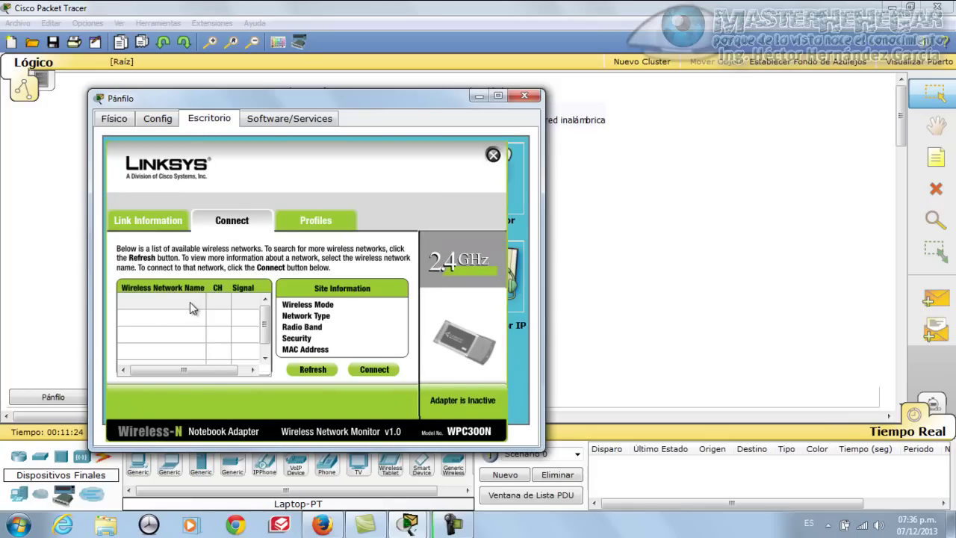
left_click(163, 302)
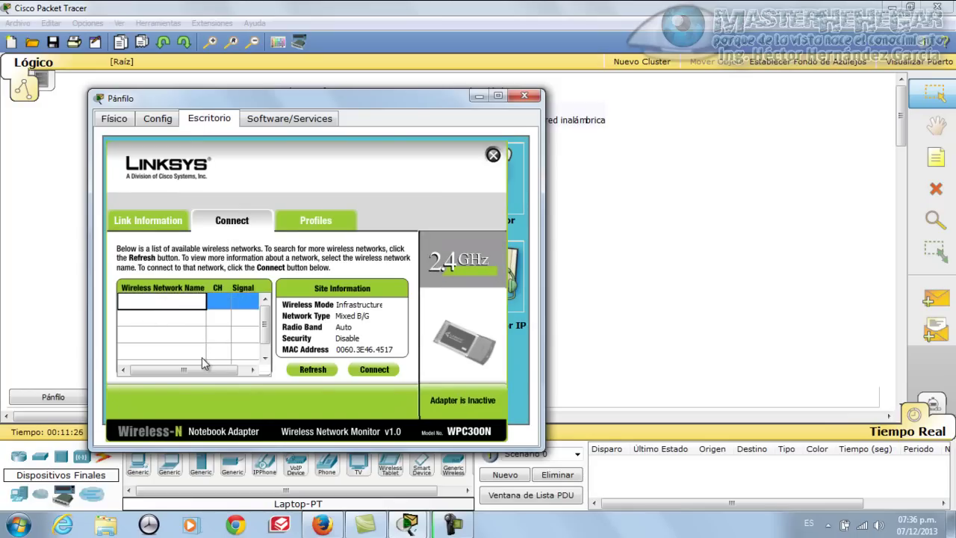
left_click(377, 372)
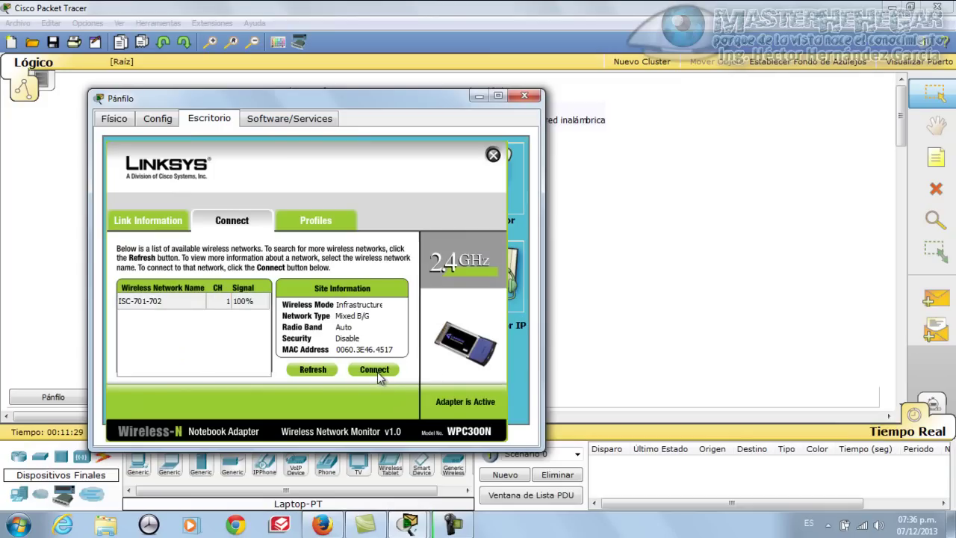
left_click_drag(299, 102, 603, 118)
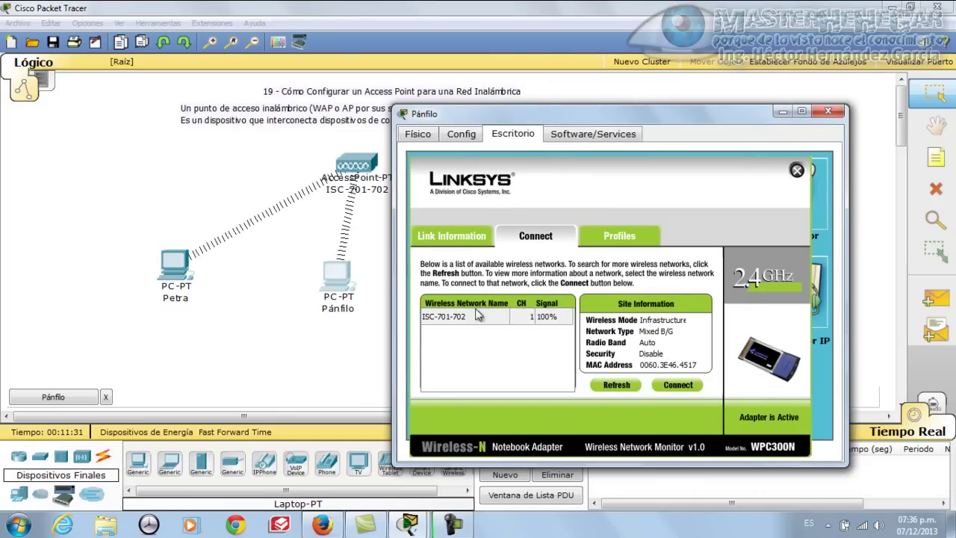
Switch the middle PC to static IP configuration with the address 192.168.0.3.
left_click(797, 170)
left_click(461, 180)
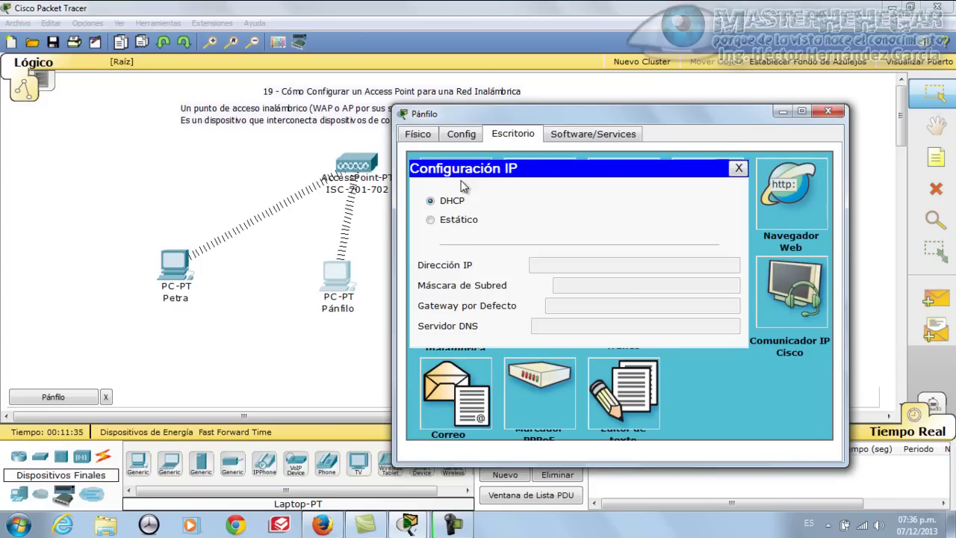
left_click(431, 220)
left_click(559, 259)
type("192.168.0.2")
key("BackSpace")
type("3")
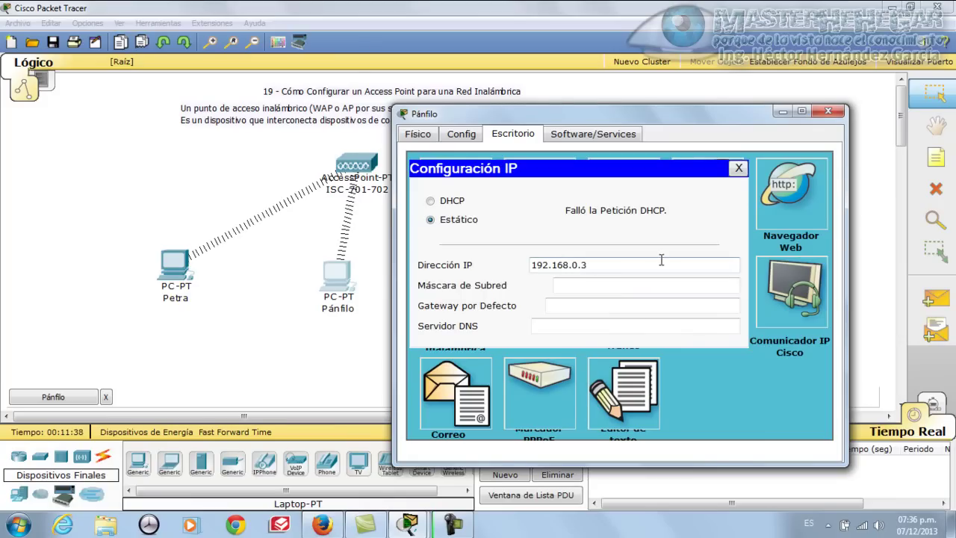
Fill in the middle PC's default subnet mask 255.255.255.0 and gateway 192.168.0.1, and close its device window.
left_click(625, 285)
left_click(615, 310)
type("192.168.0.2")
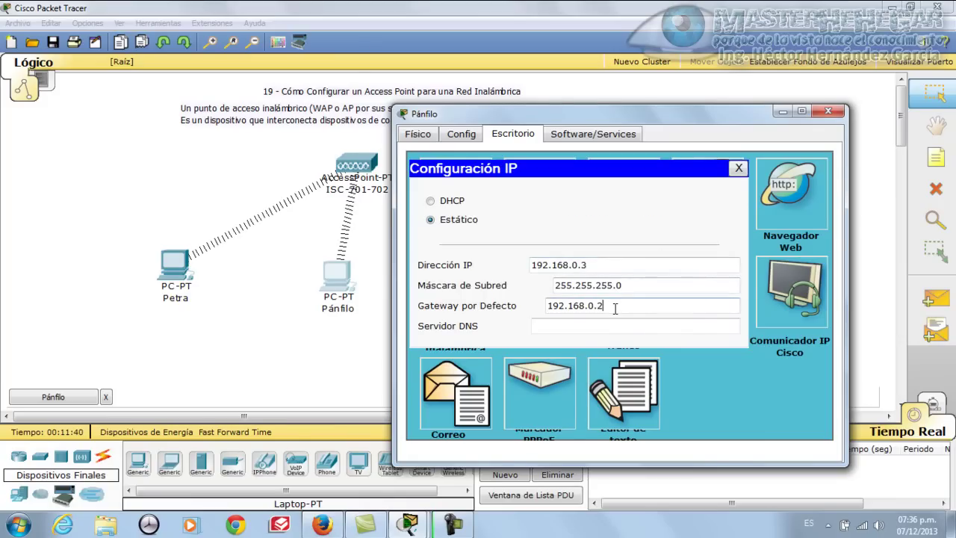
type("1")
left_click(828, 111)
Connect the laptop to the ISC-701-702 wireless network, move its window clear of the topology, and close the wireless utility.
left_click(492, 283)
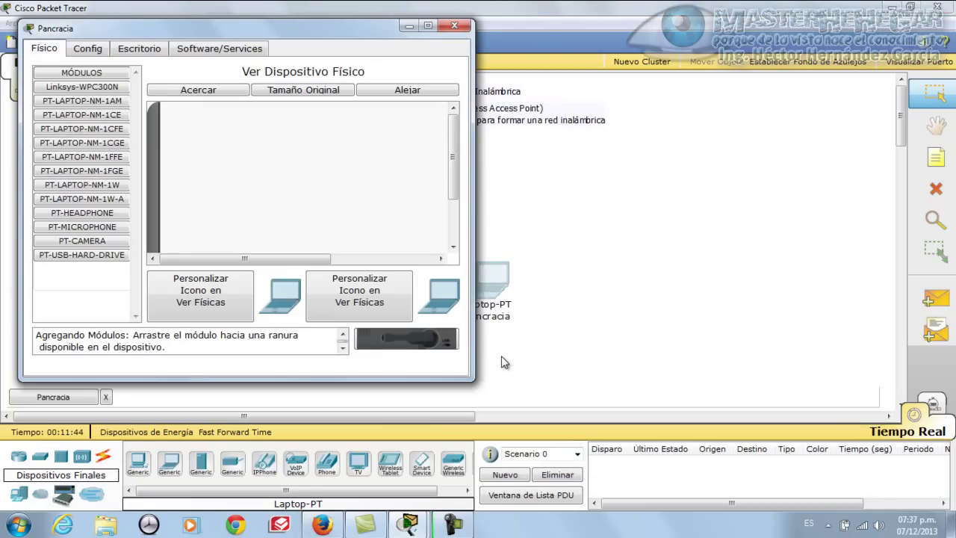
left_click(146, 52)
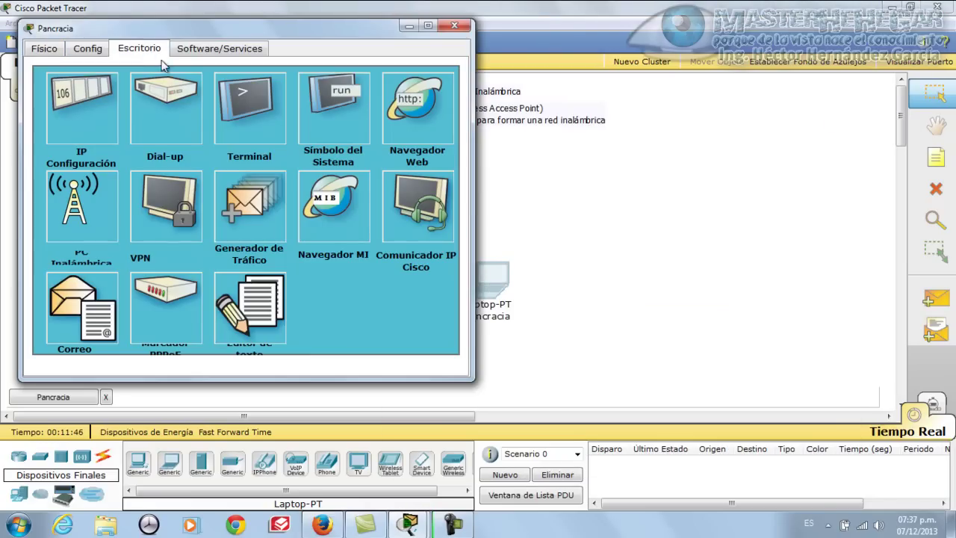
left_click(95, 201)
left_click(186, 162)
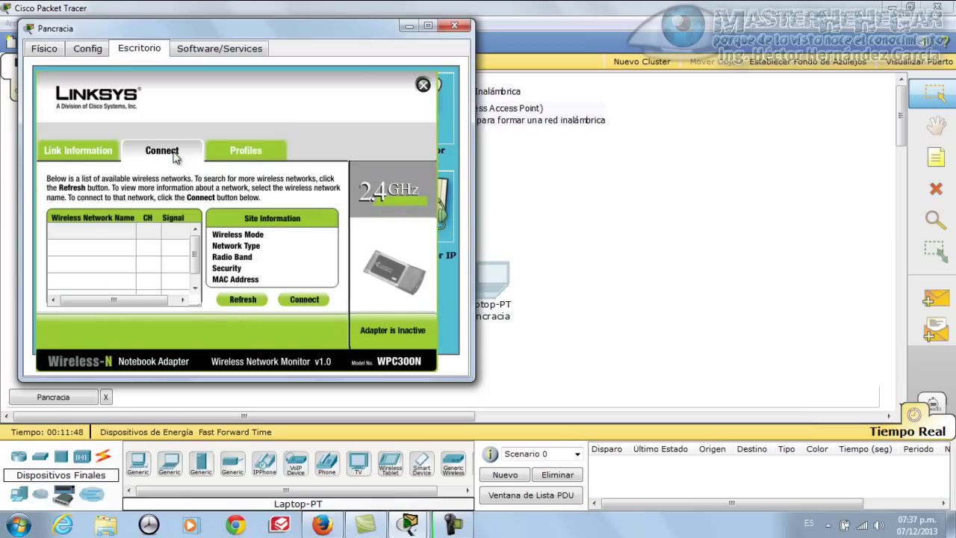
left_click(128, 233)
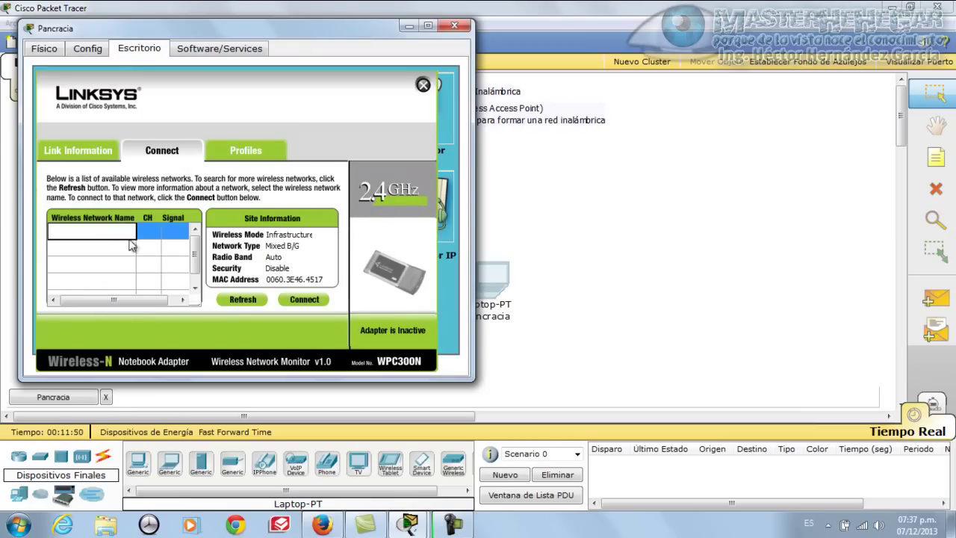
left_click(300, 299)
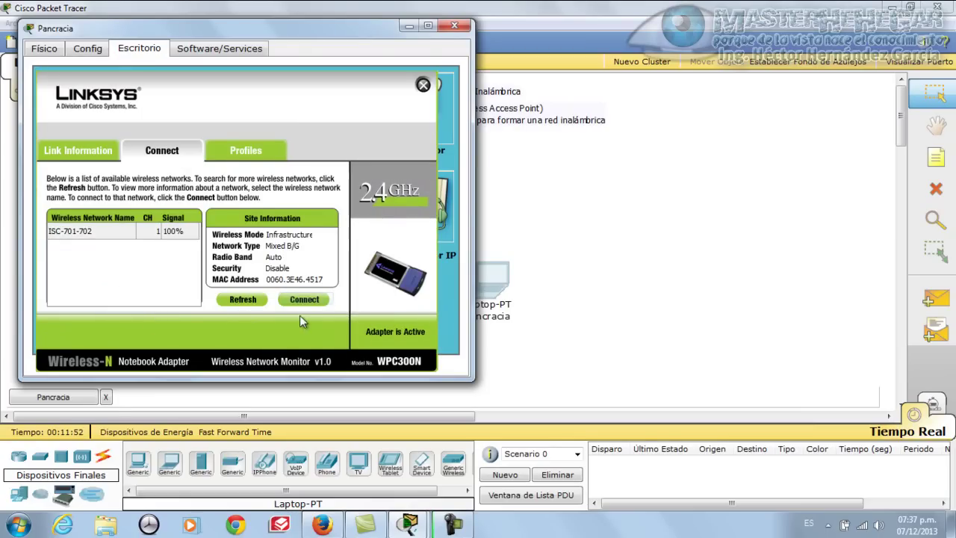
left_click_drag(286, 28, 583, 136)
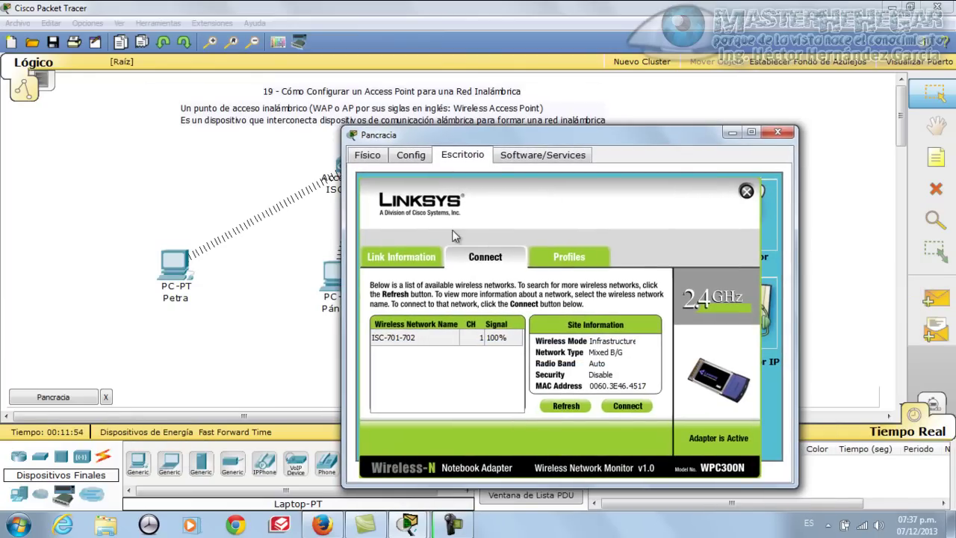
left_click(747, 192)
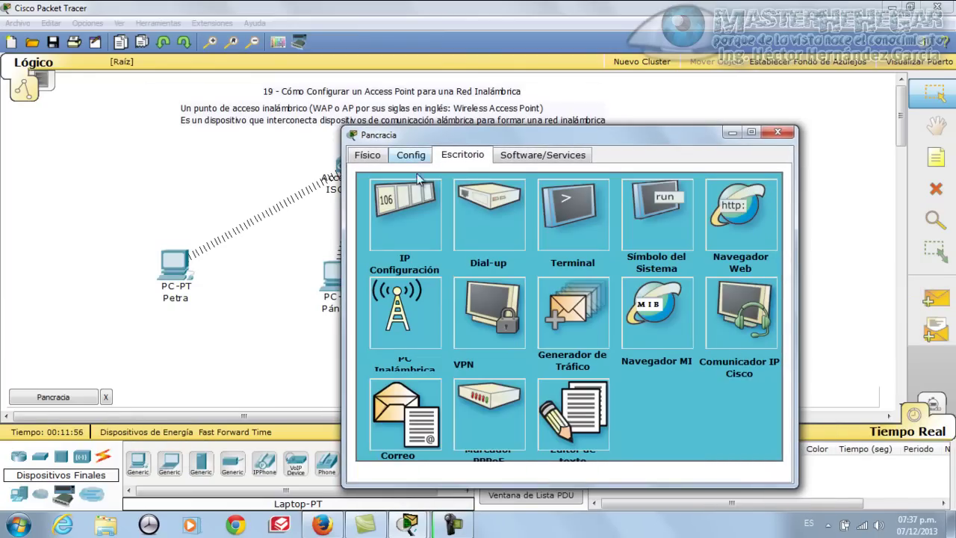
Switch the laptop to static IP configuration with the address 192.168.0.4.
left_click(417, 200)
left_click(427, 244)
left_click(511, 290)
type("192.168.0.2")
key("BackSpace")
Fill in the laptop's default subnet mask 255.255.255.0 and gateway 192.168.0.1, and close its device window.
left_click(546, 305)
left_click(547, 327)
type("192.168.0.2")
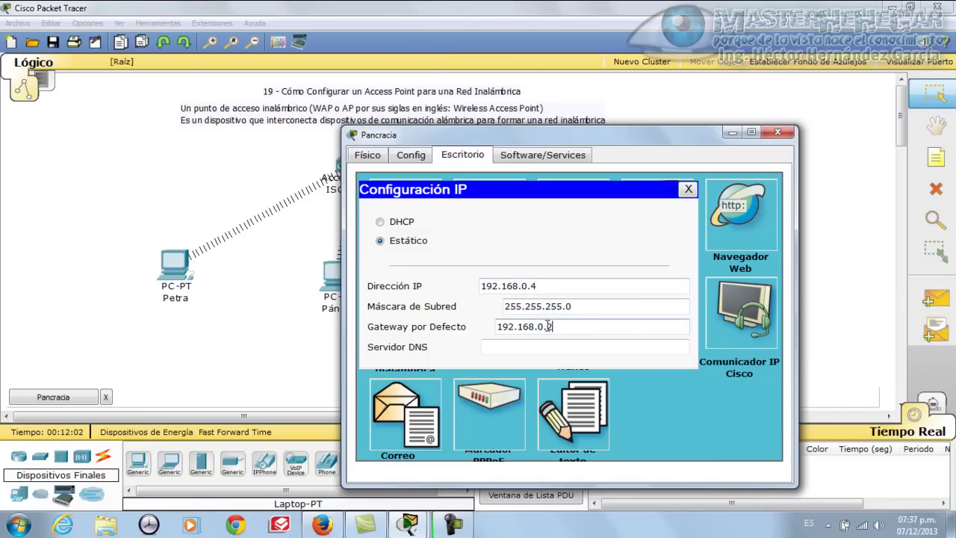
type("1")
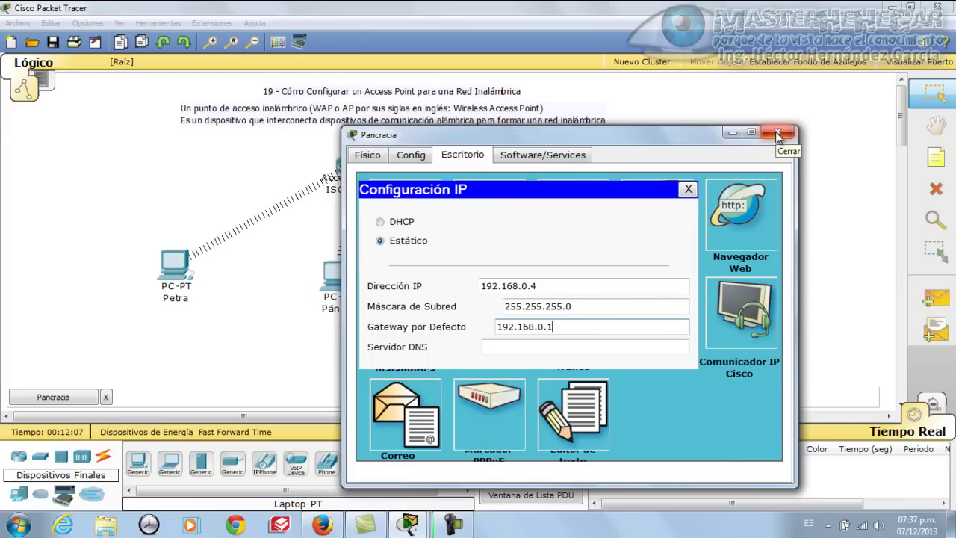
left_click(778, 135)
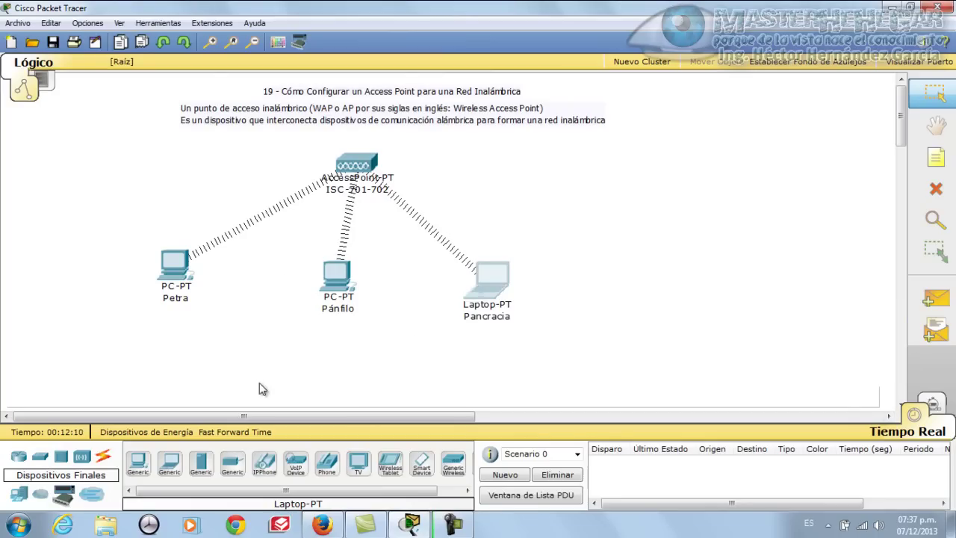
Test connectivity with simple PDUs from laptop to leftmost PC and from middle PC to laptop, and delete the scenario's PDU entries.
left_click(936, 297)
left_click(490, 281)
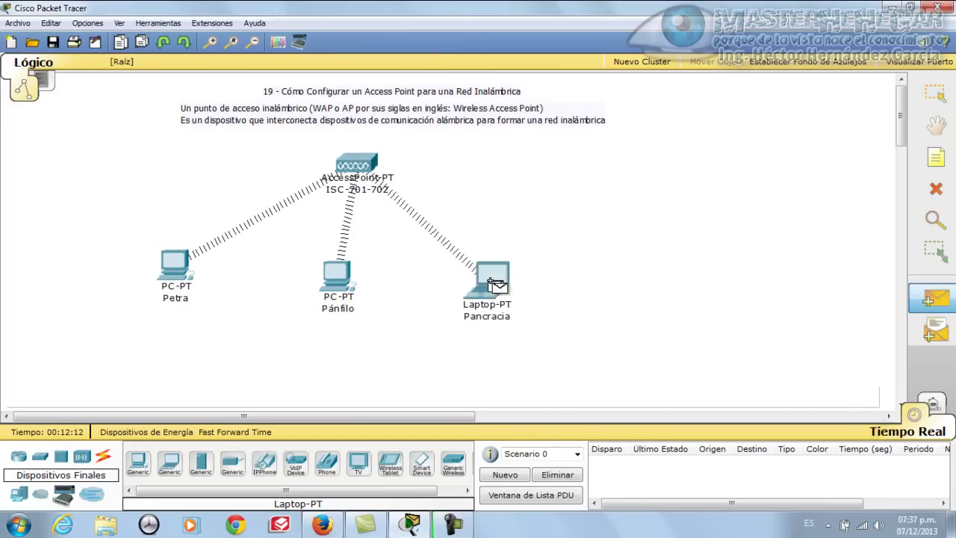
left_click(183, 269)
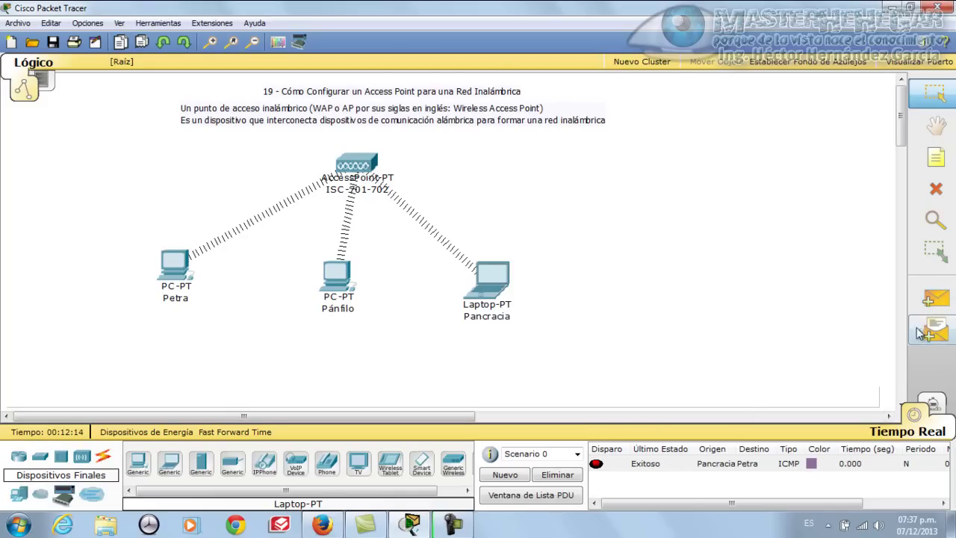
left_click(936, 298)
left_click(338, 277)
left_click(490, 281)
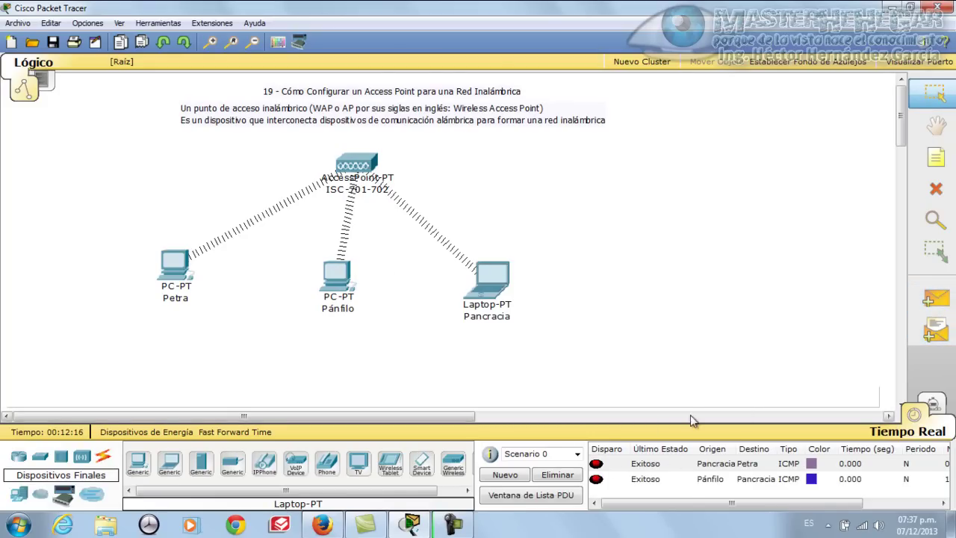
left_click(557, 476)
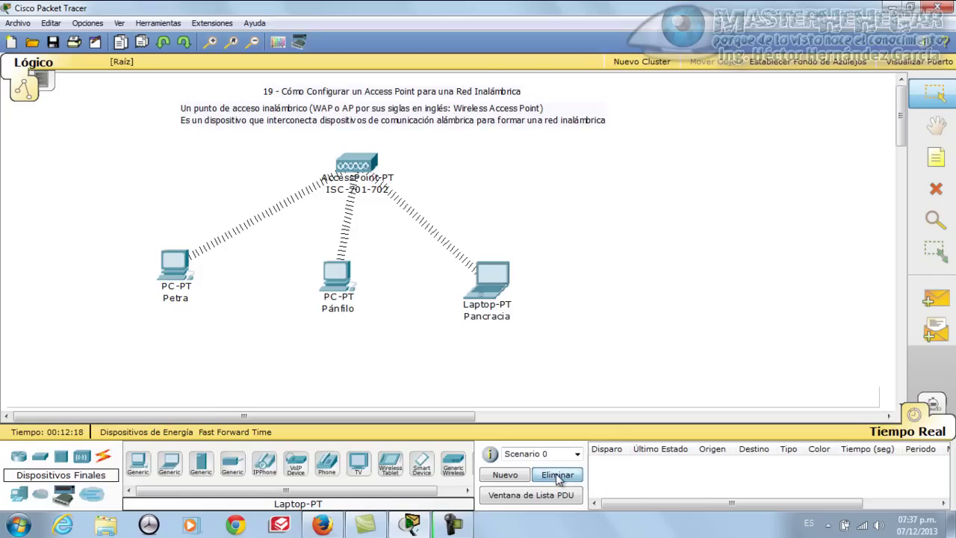
Open the laptop's command prompt beside the topology and ping the leftmost PC at 192.168.0.2.
left_click(494, 297)
left_click_drag(349, 81, 739, 177)
left_click(833, 235)
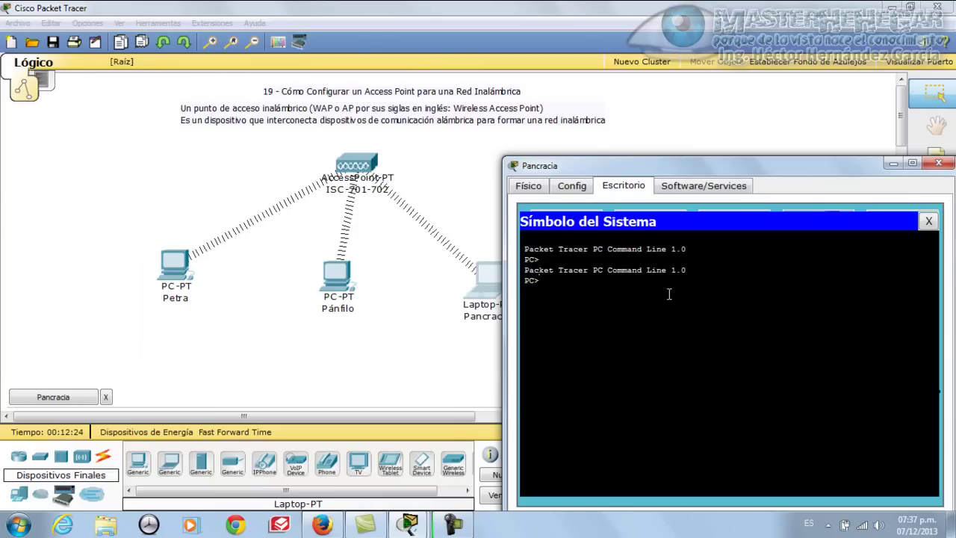
type("ping 192.168.0.2")
key("Return")
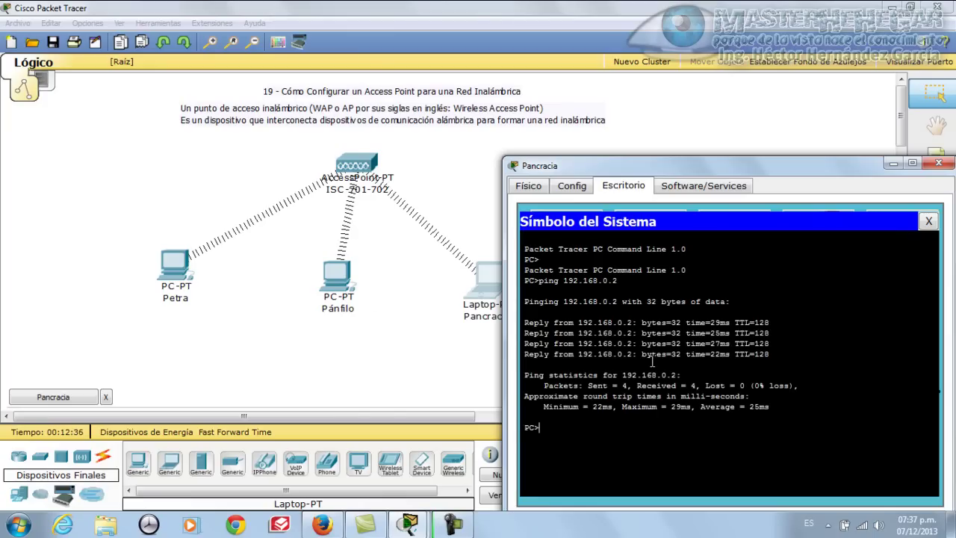
Ping the middle PC at 192.168.0.3 from the laptop and move its window so the full output fits on screen.
key("Up")
type("3")
key("Return")
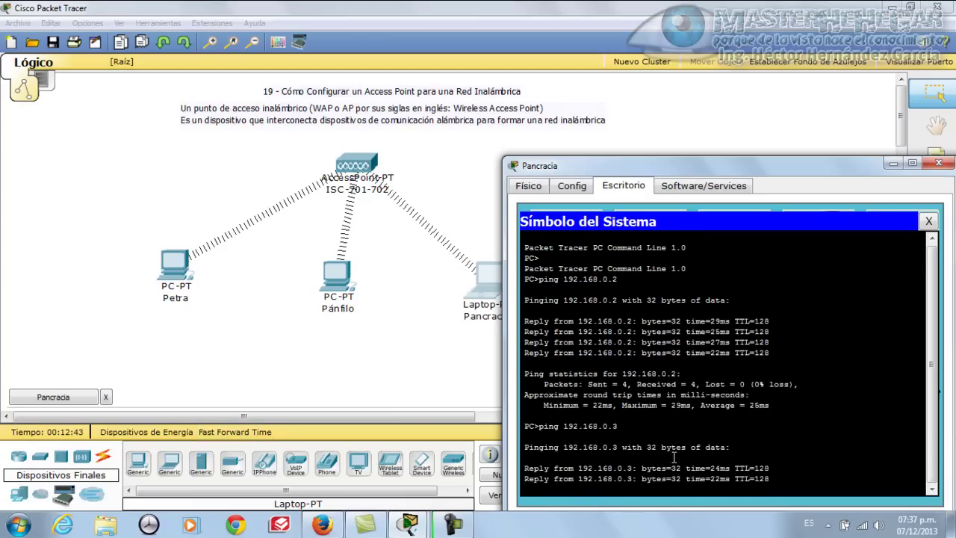
left_click_drag(833, 171, 801, 86)
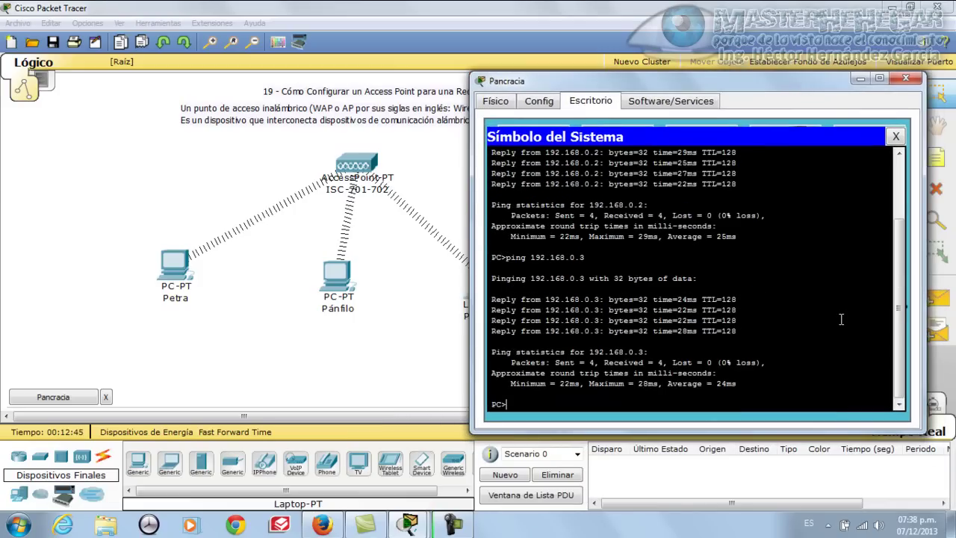
Ping the laptop's own address 192.168.0.4 from its command prompt and close its device window.
key("Up")
key("BackSpace")
type("4")
key("Return")
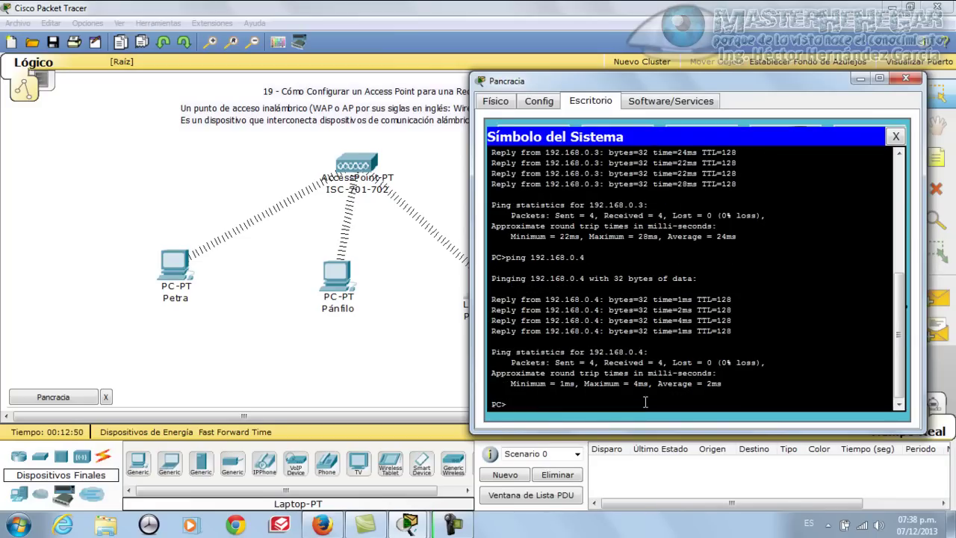
left_click(906, 78)
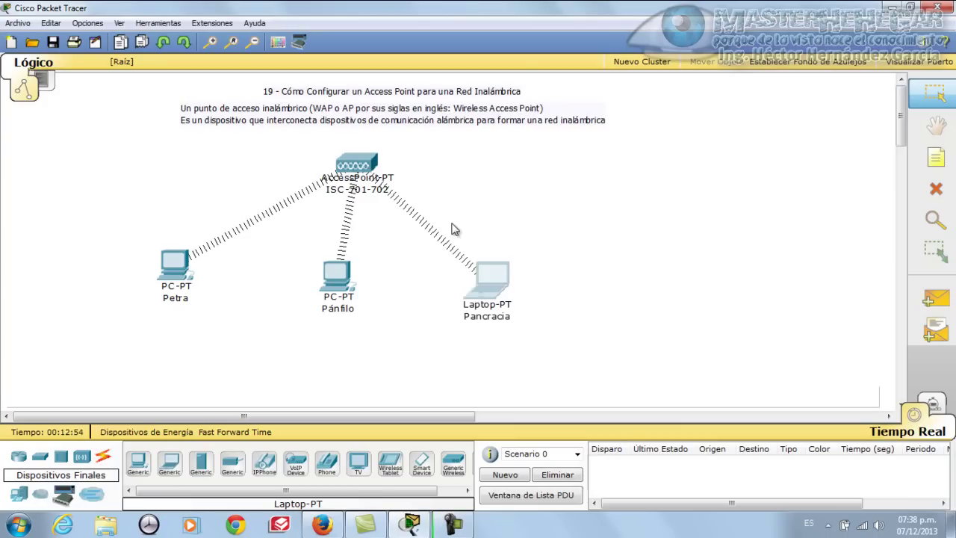